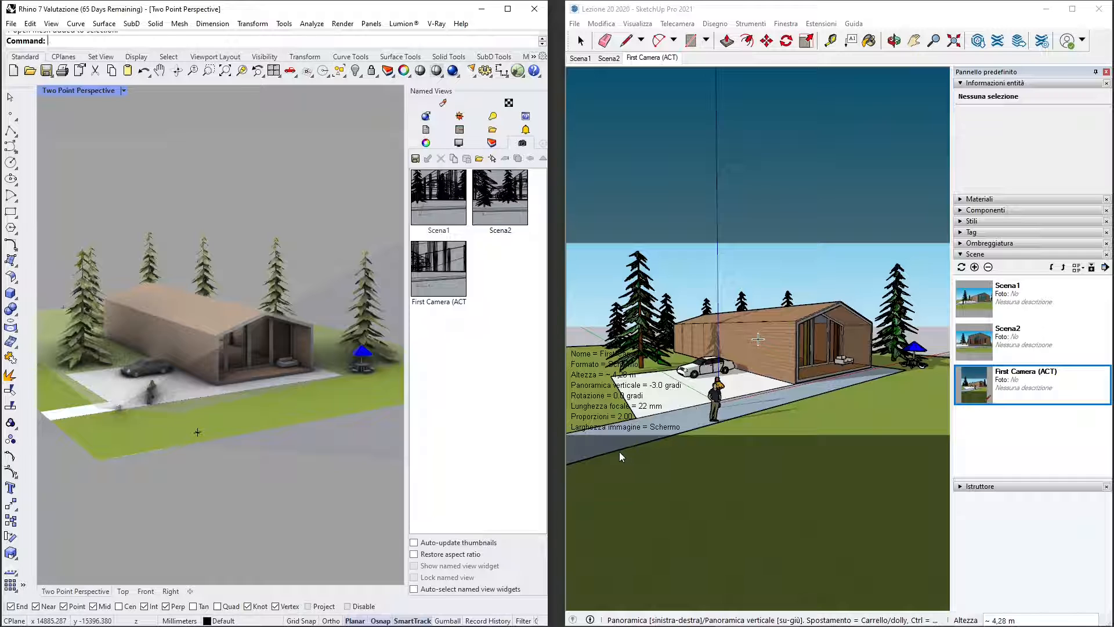
left_click(635, 16)
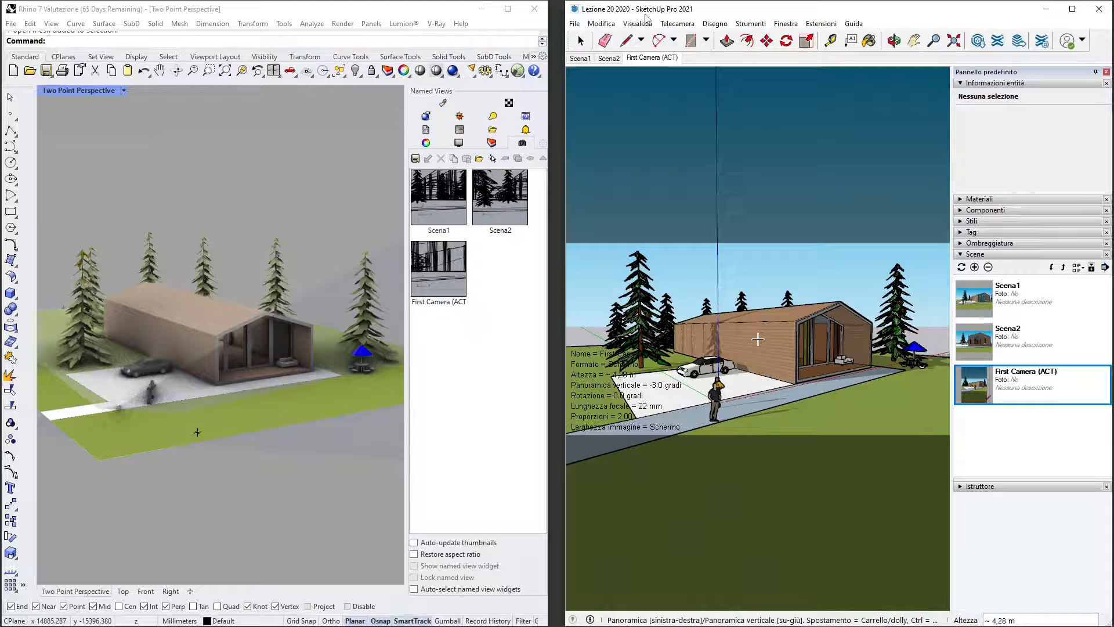
left_click(434, 13)
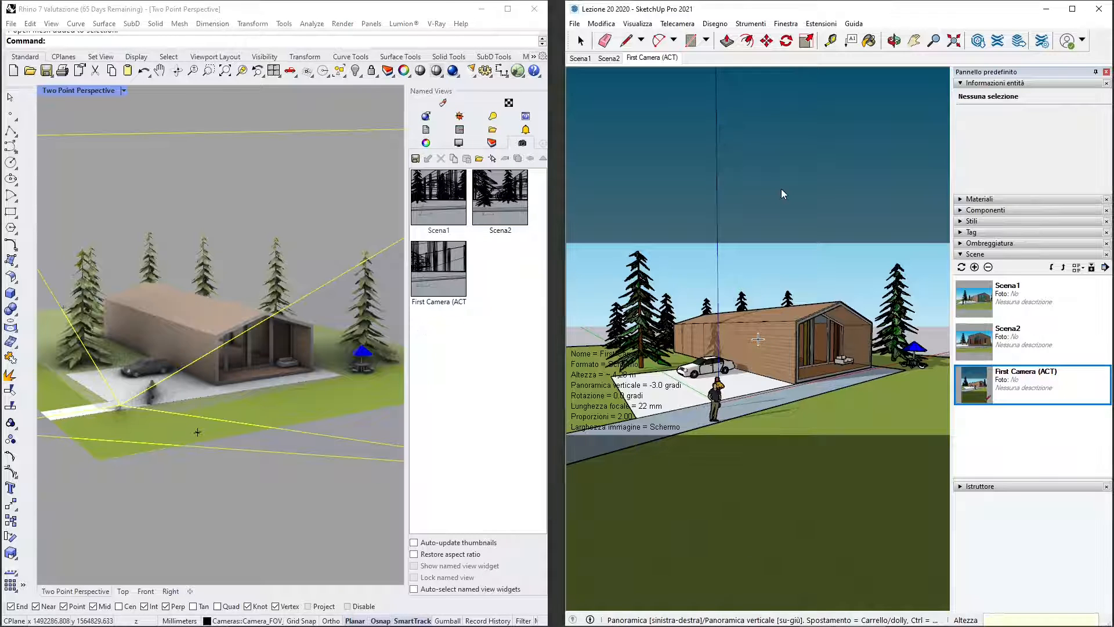
left_click(265, 146)
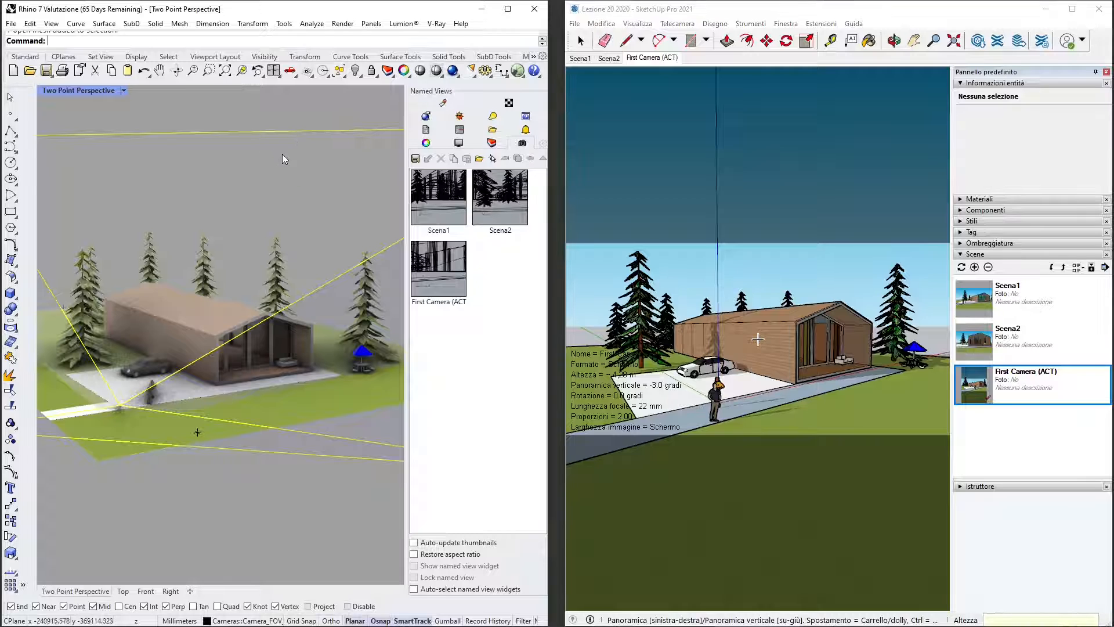
- Create a new Rhino model from the Large Objects - Centimeters template and maximize its Perspective viewport
left_click(11, 23)
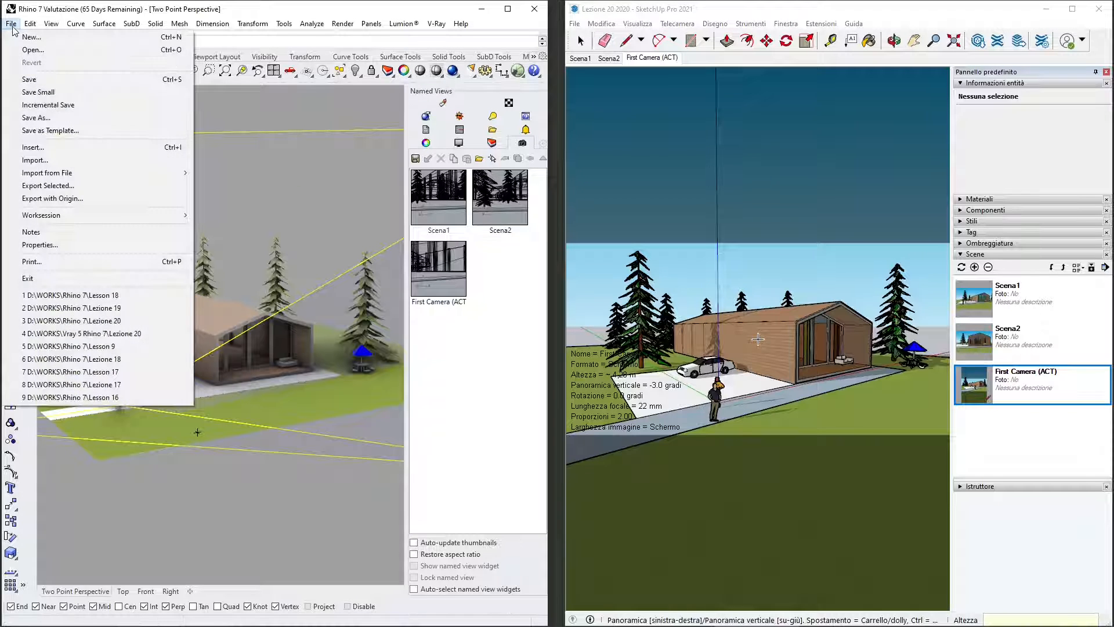
left_click(29, 33)
key("n")
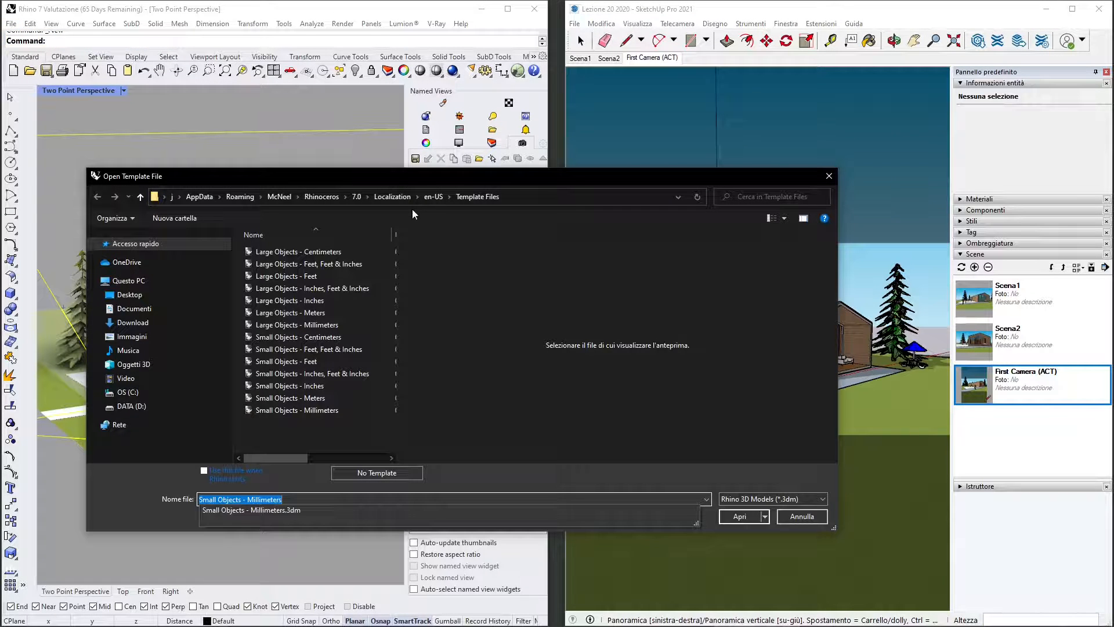
double_click(277, 246)
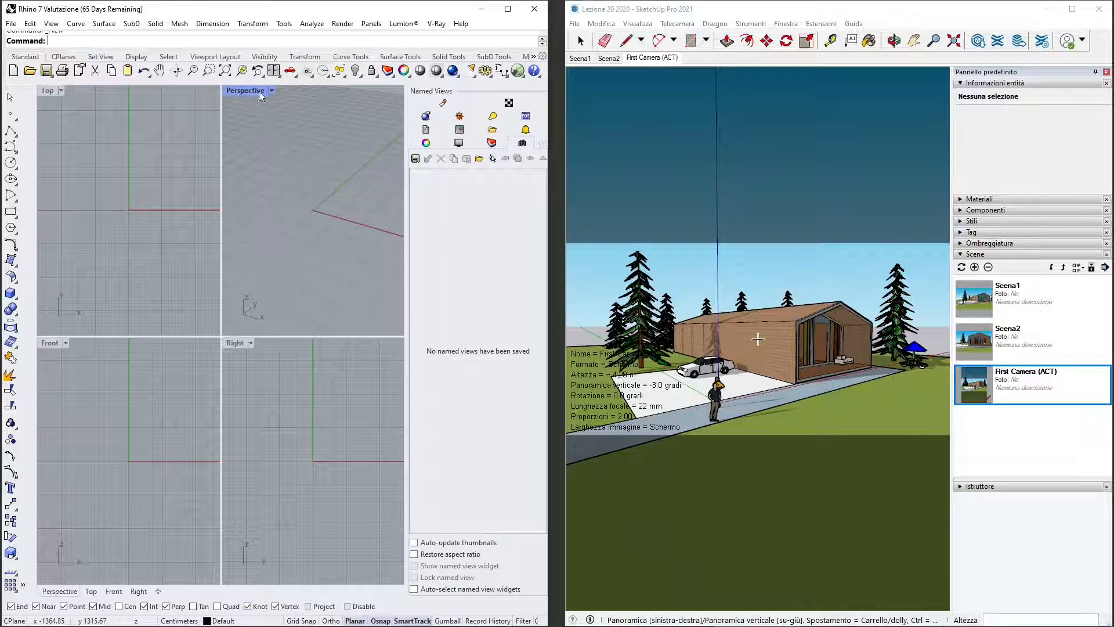
double_click(239, 93)
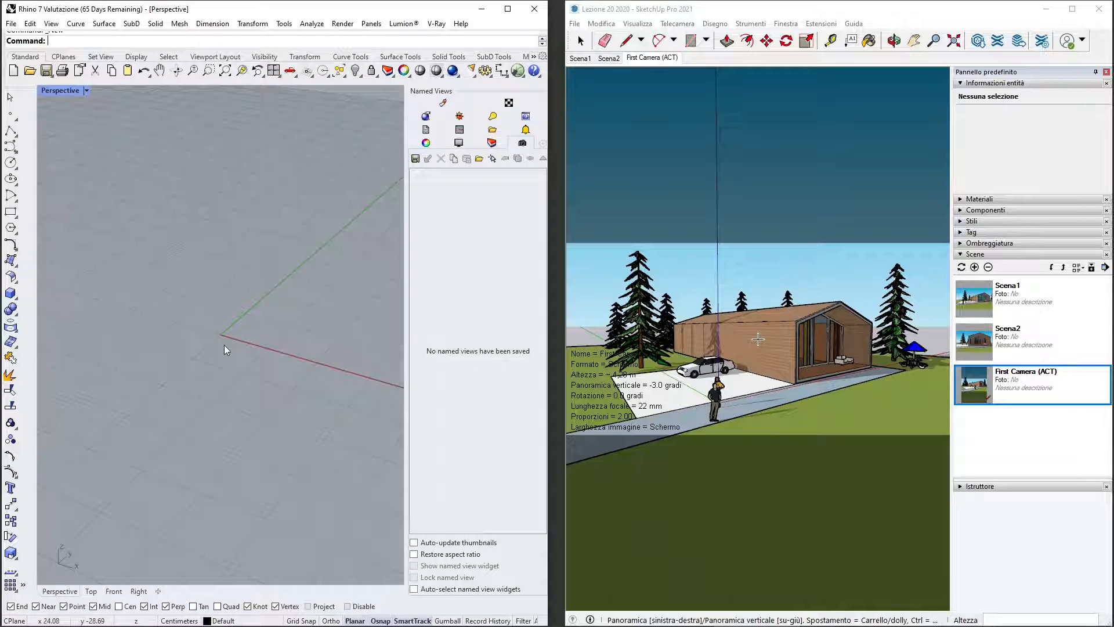
- Choose the SketchUp file Lezione 20 from the WORKS\Sketchup PRO 2021 folder for import into Rhino
left_click(633, 162)
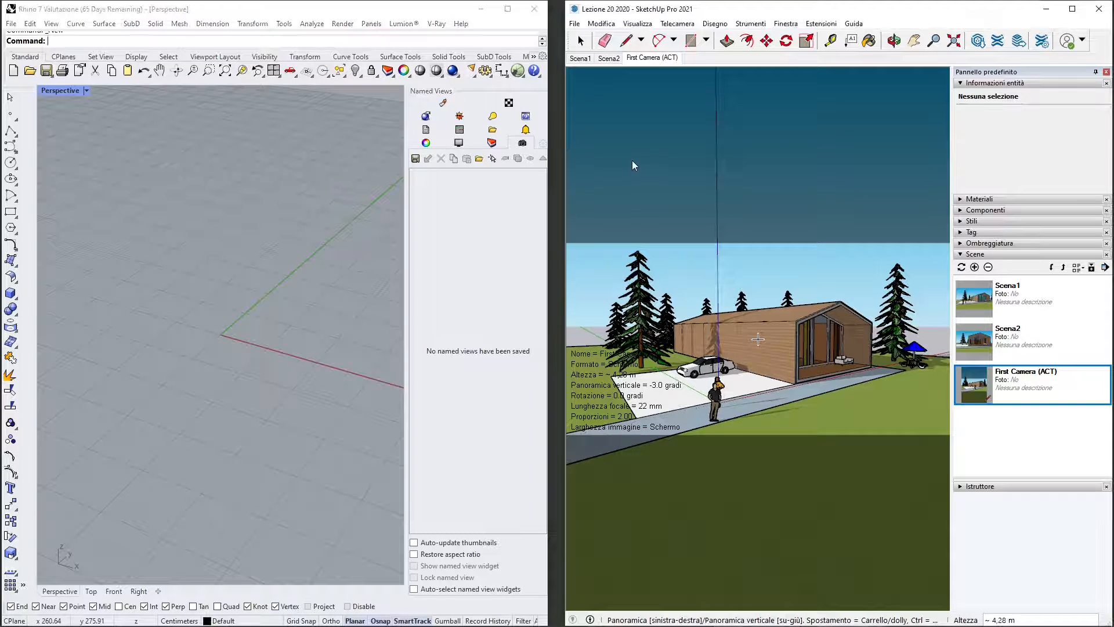
left_click(74, 11)
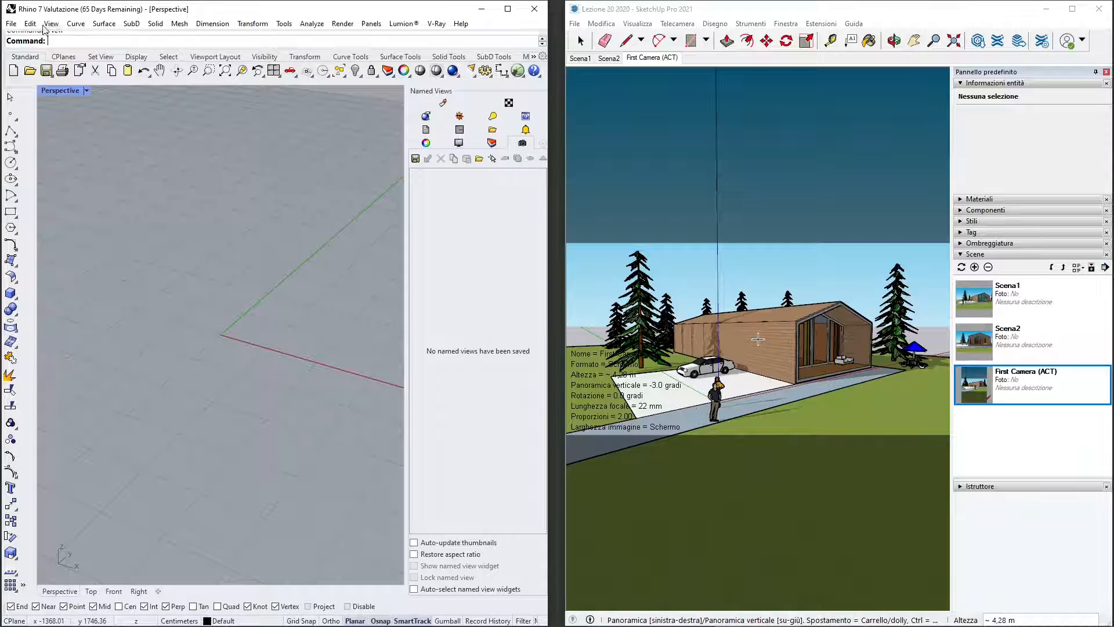
left_click(11, 23)
left_click(57, 159)
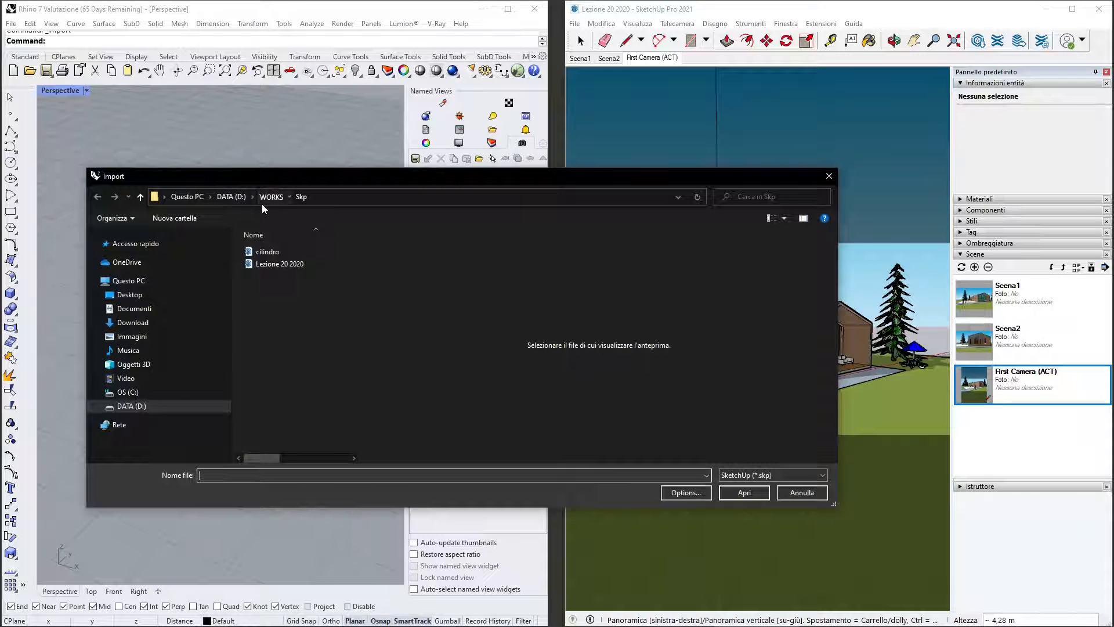
left_click(262, 203)
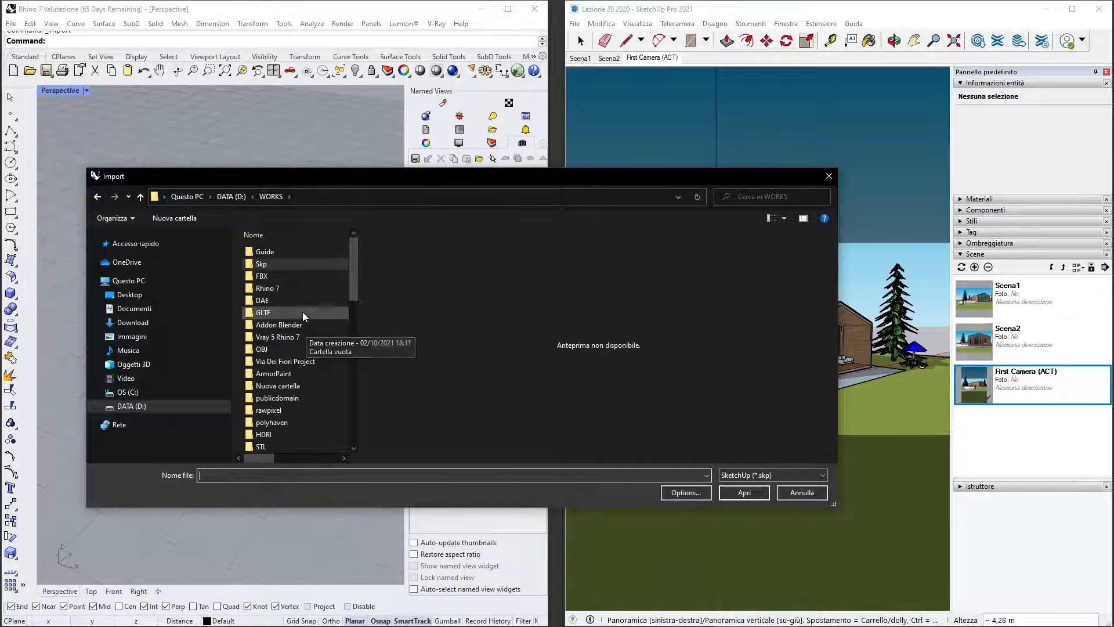
scroll(324, 355, "down", 2)
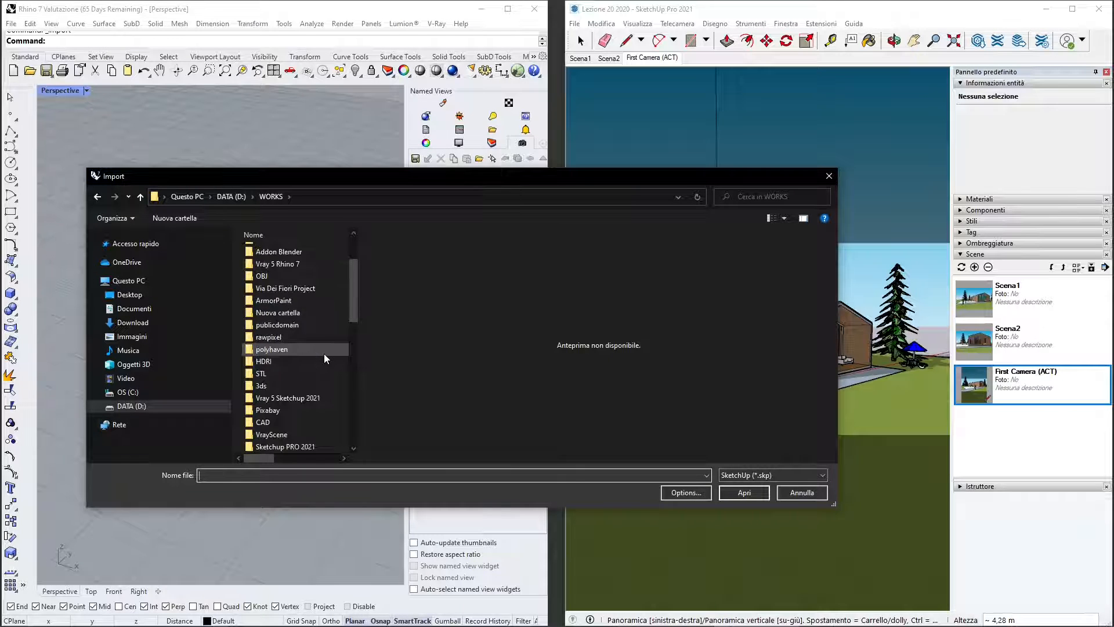
double_click(308, 414)
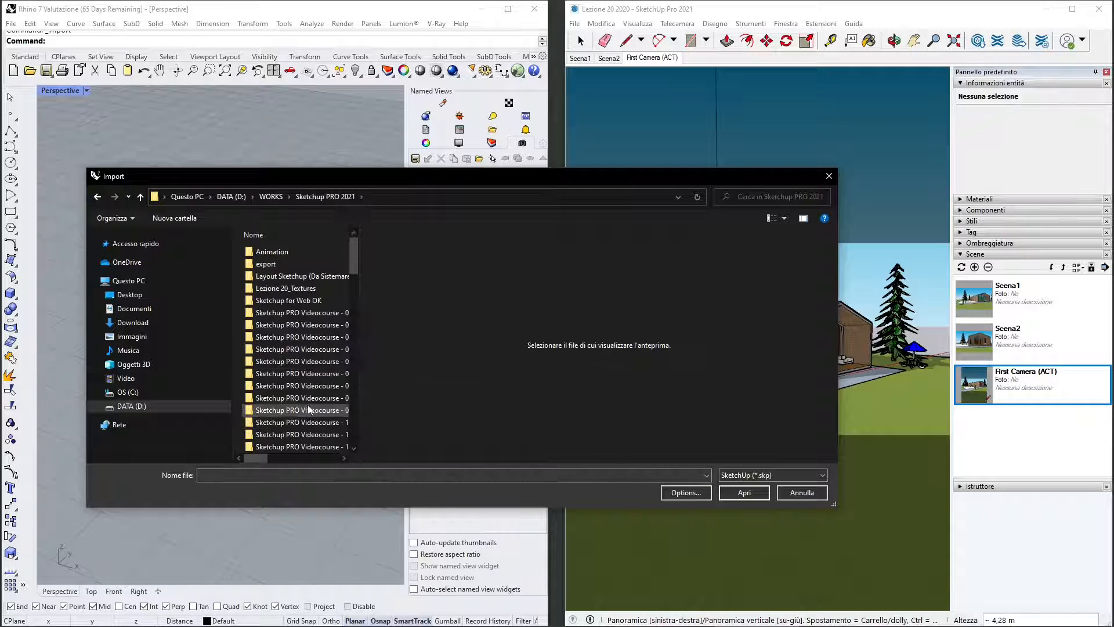
scroll(308, 395, "down", 20)
left_click(313, 448)
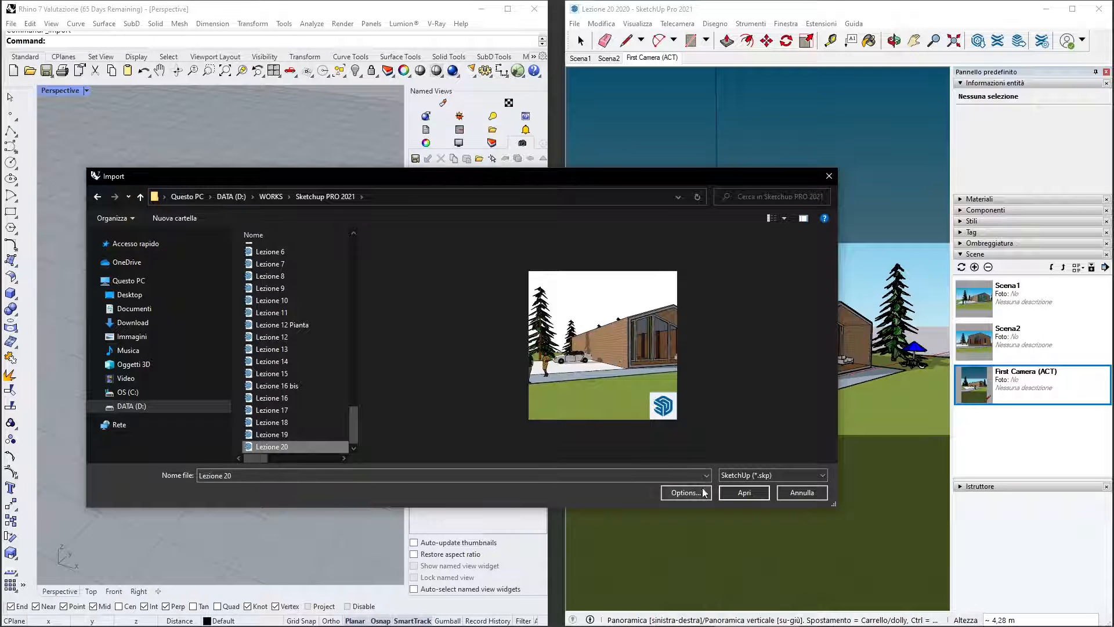
left_click(745, 493)
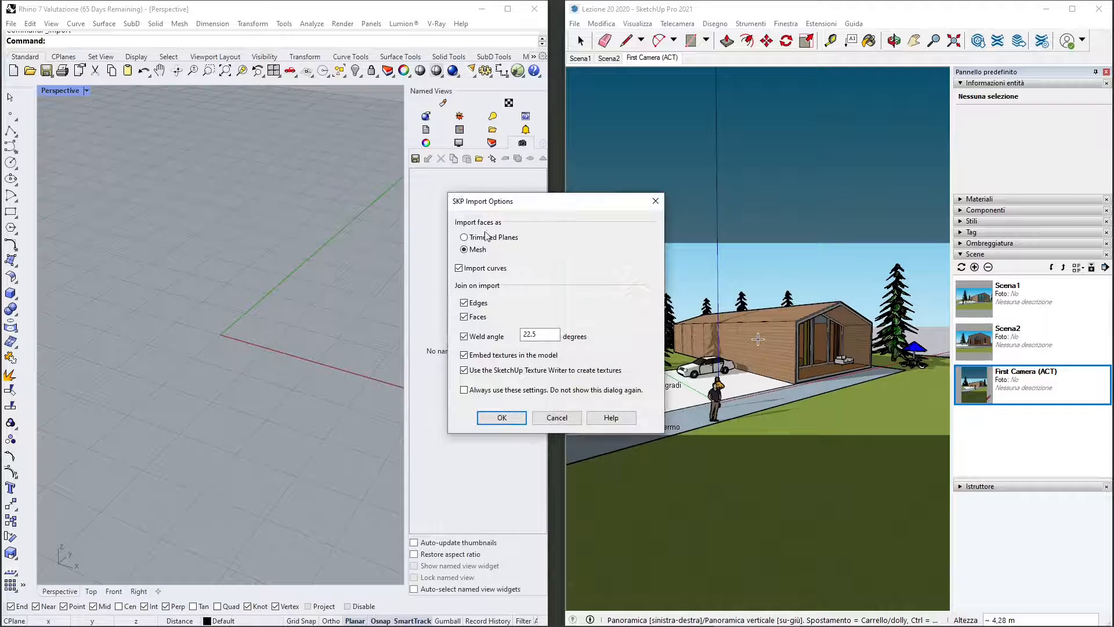
- Try to import Lezione 20 as meshes with curves, a 22.5 degree weld angle and embedded textures
left_click_drag(524, 203, 527, 175)
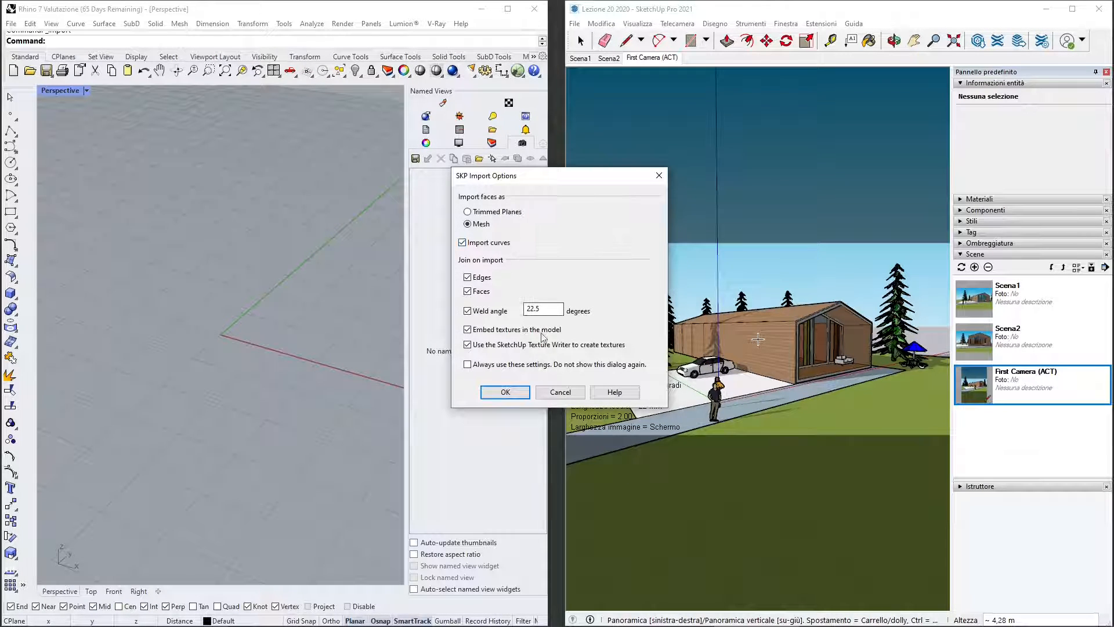
left_click(521, 393)
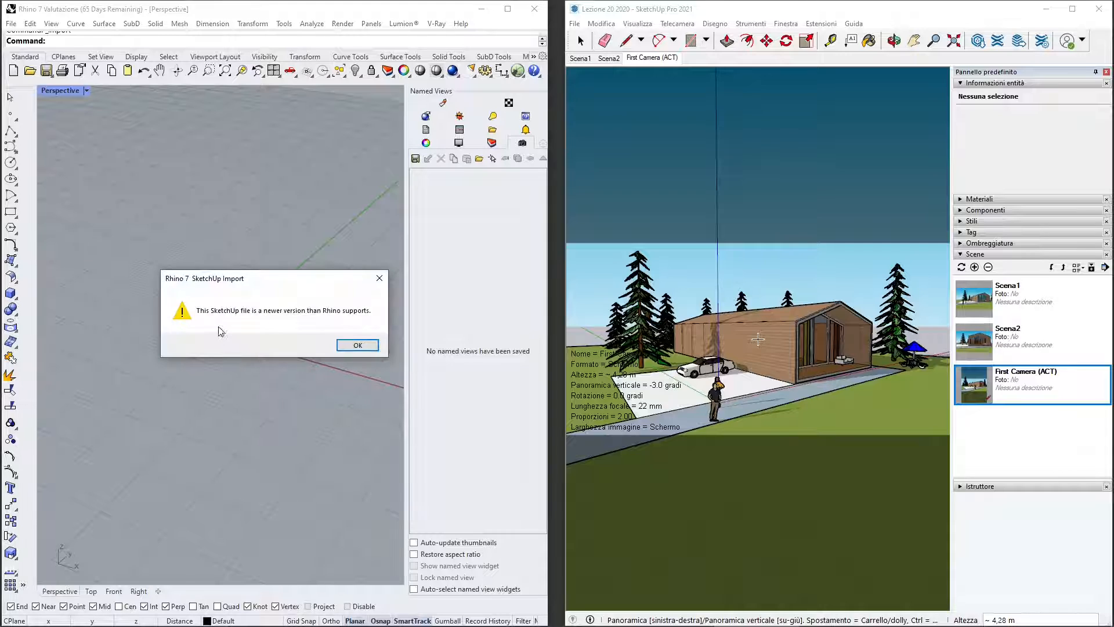
left_click(379, 279)
- Switch to SketchUp and save the model as Lezione 20 2020 in SketchUp version 2020 format in the Skp folder
left_click(576, 24)
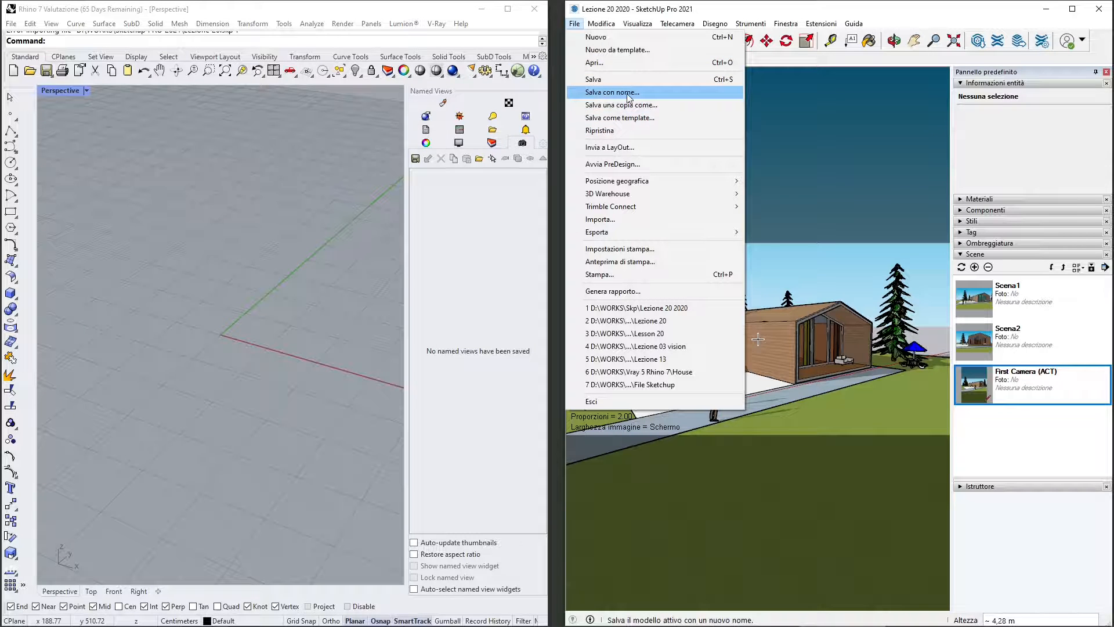
left_click(601, 97)
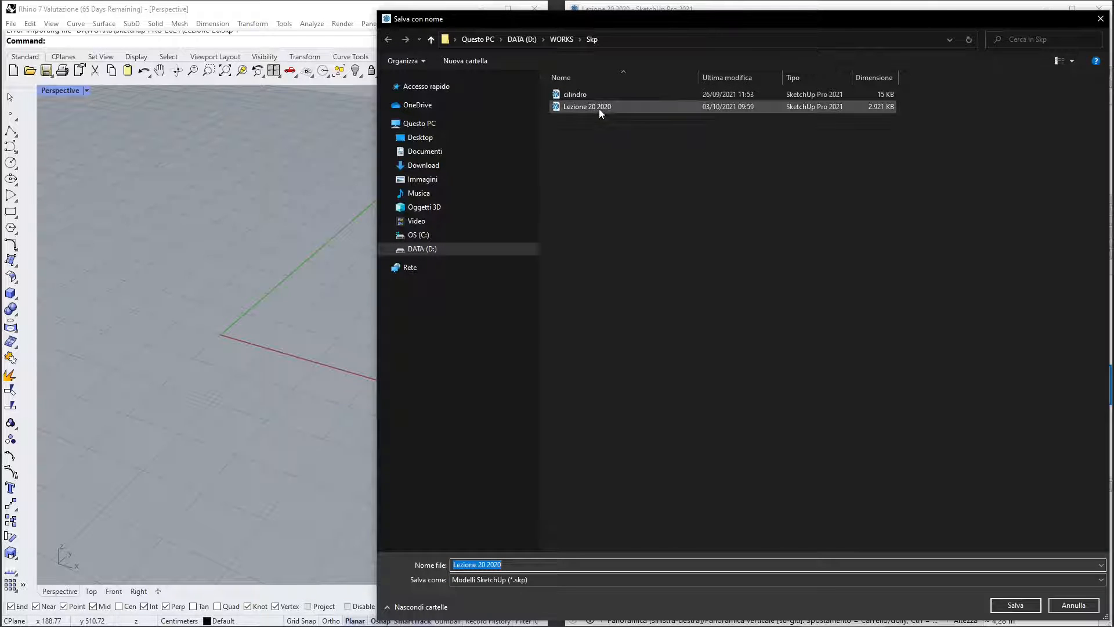
left_click(485, 579)
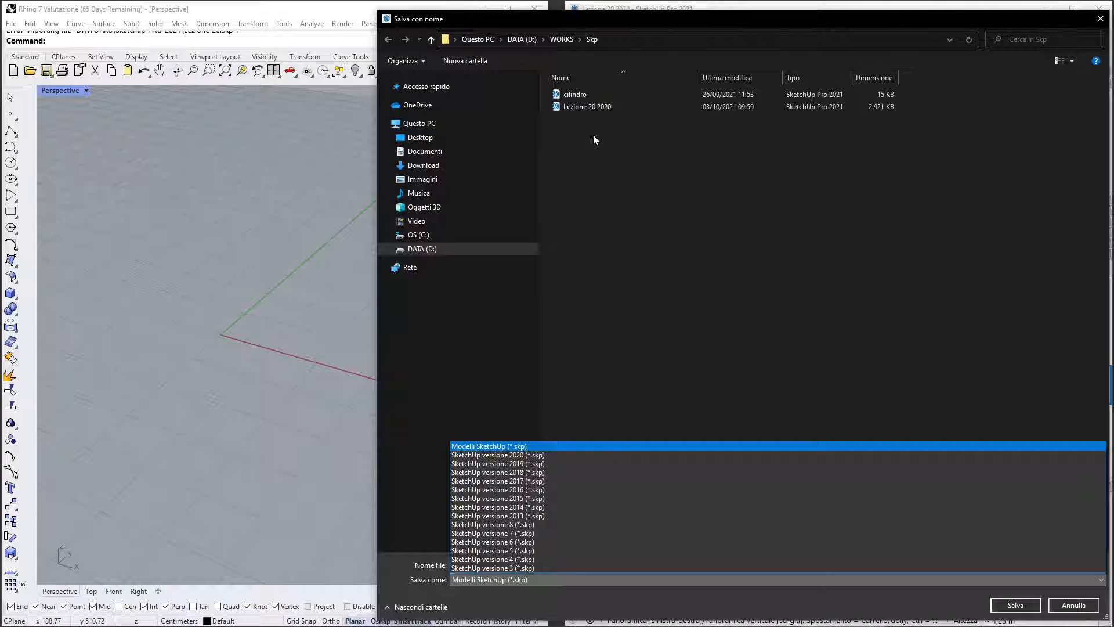
left_click(592, 455)
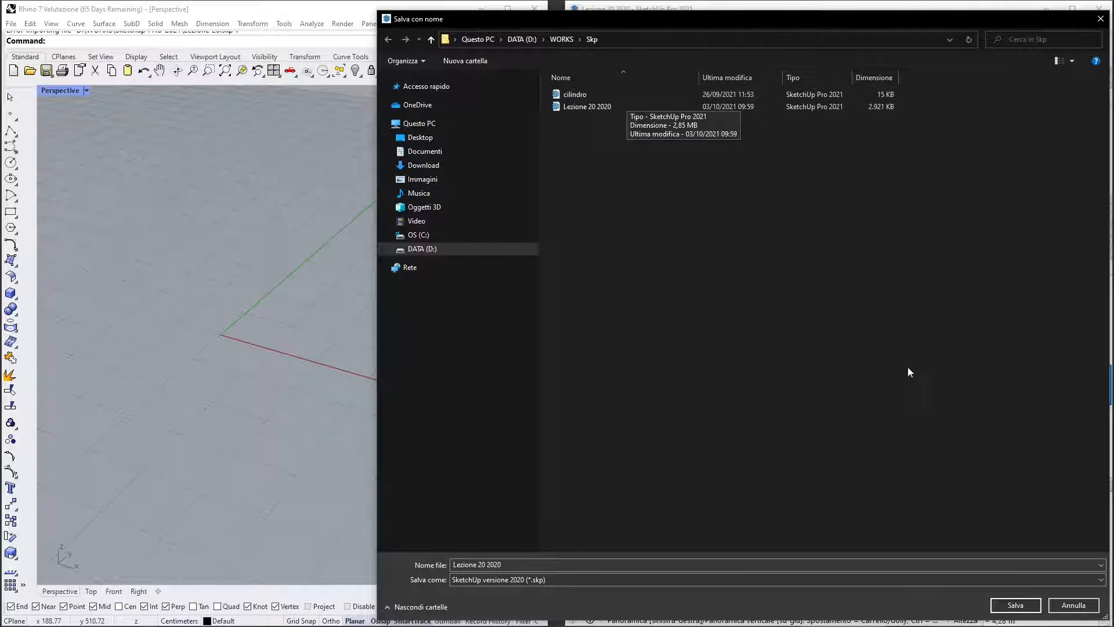
left_click(1010, 606)
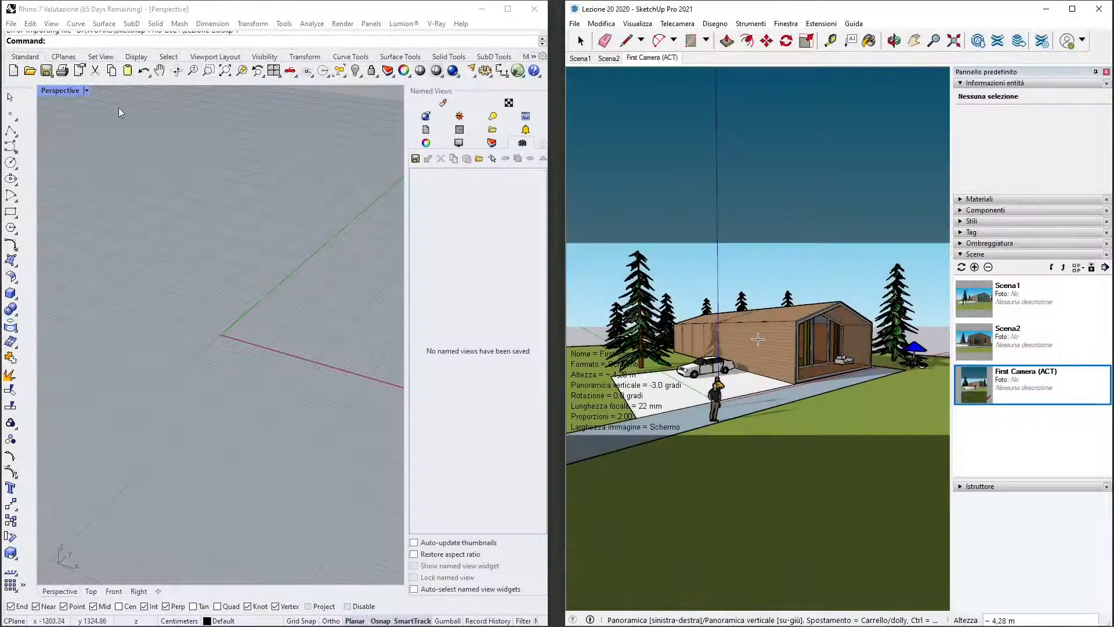
- Return to Rhino and open the import options for the SketchUp file Lezione 20 2020 from the WORKS\Skp folder
left_click(11, 25)
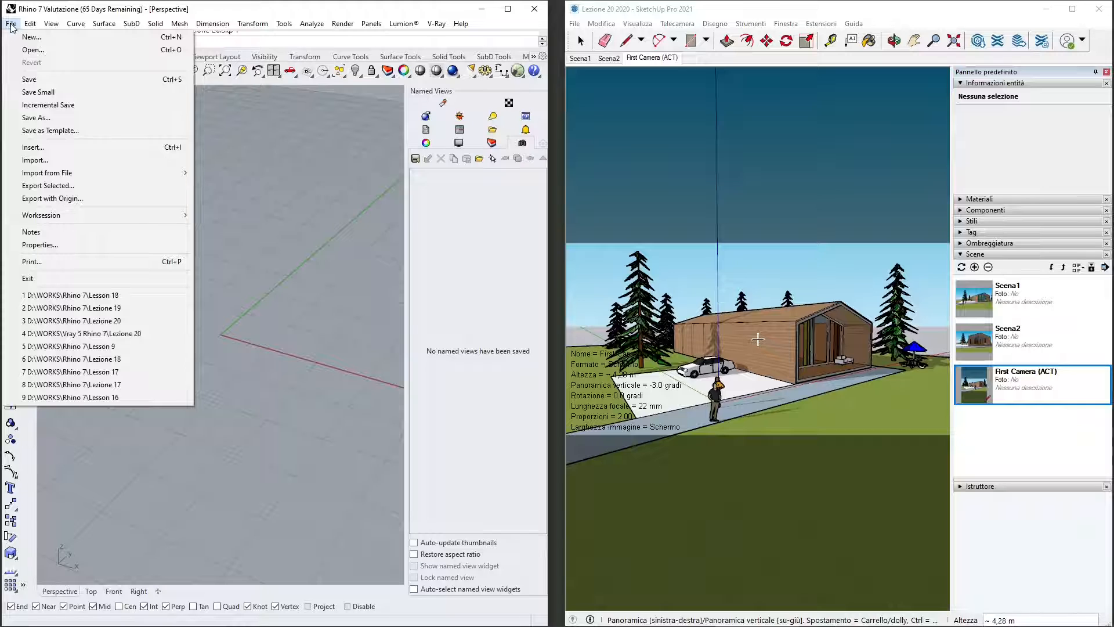
left_click(78, 161)
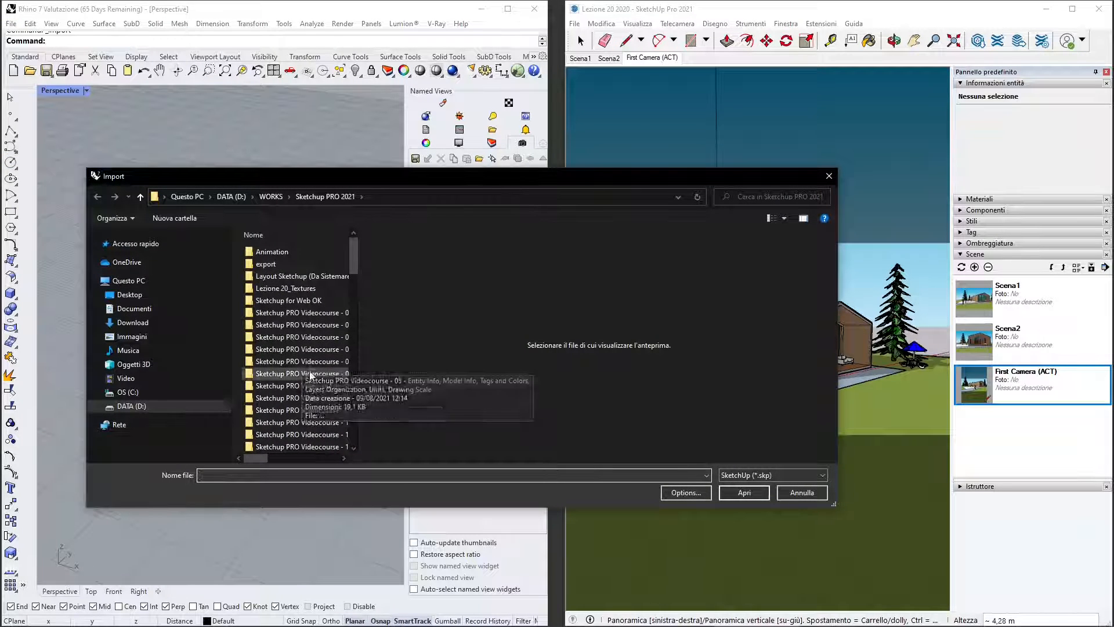
scroll(333, 392, "down", 9)
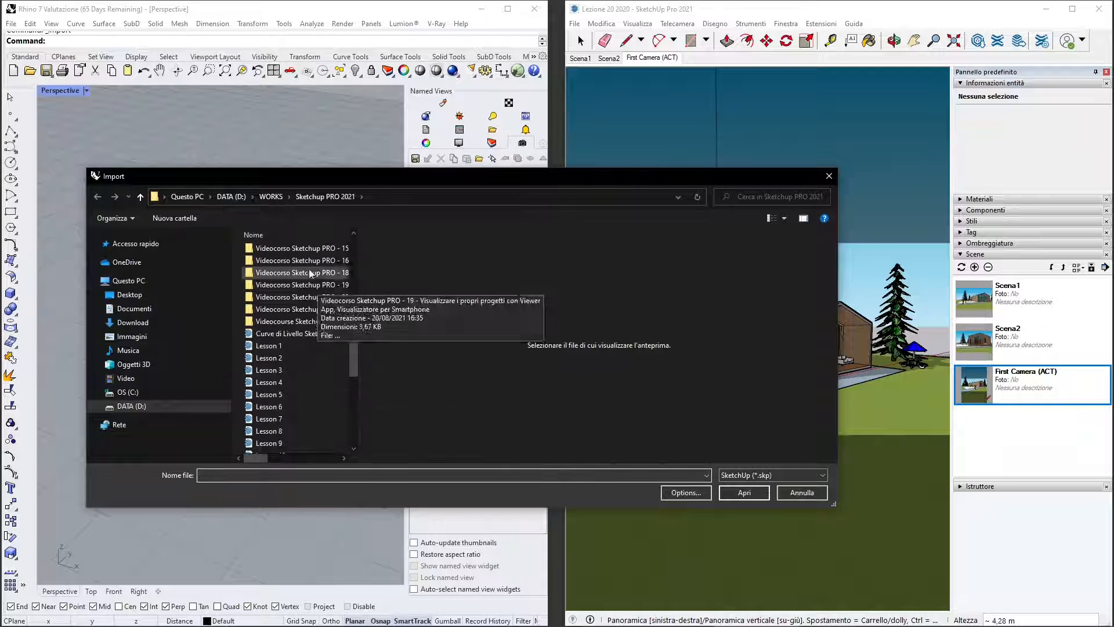
left_click(271, 196)
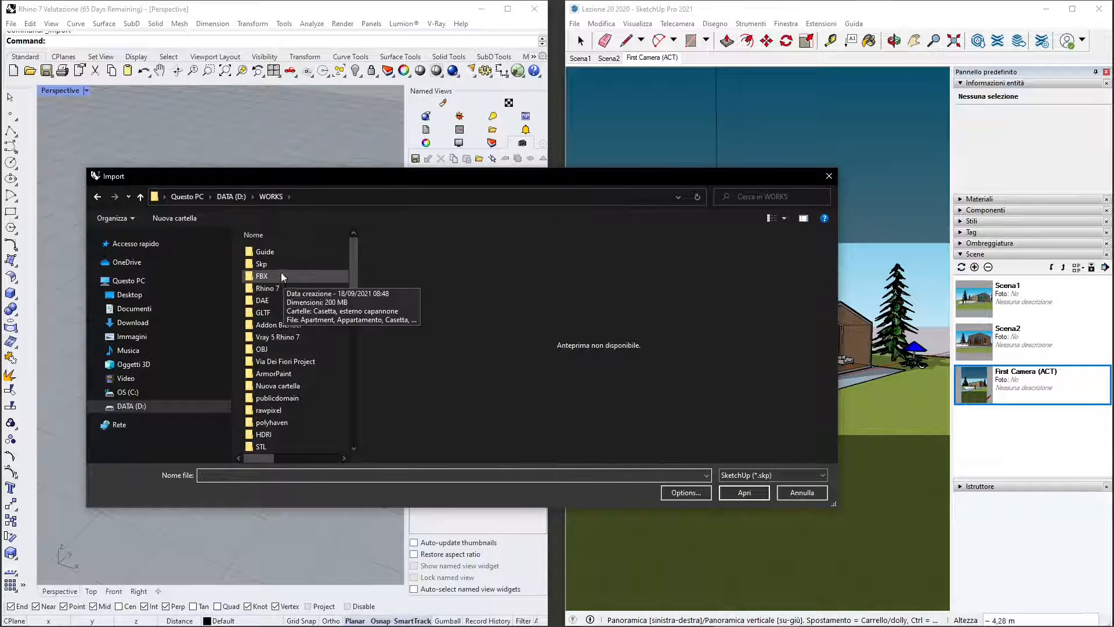
double_click(281, 263)
left_click(278, 264)
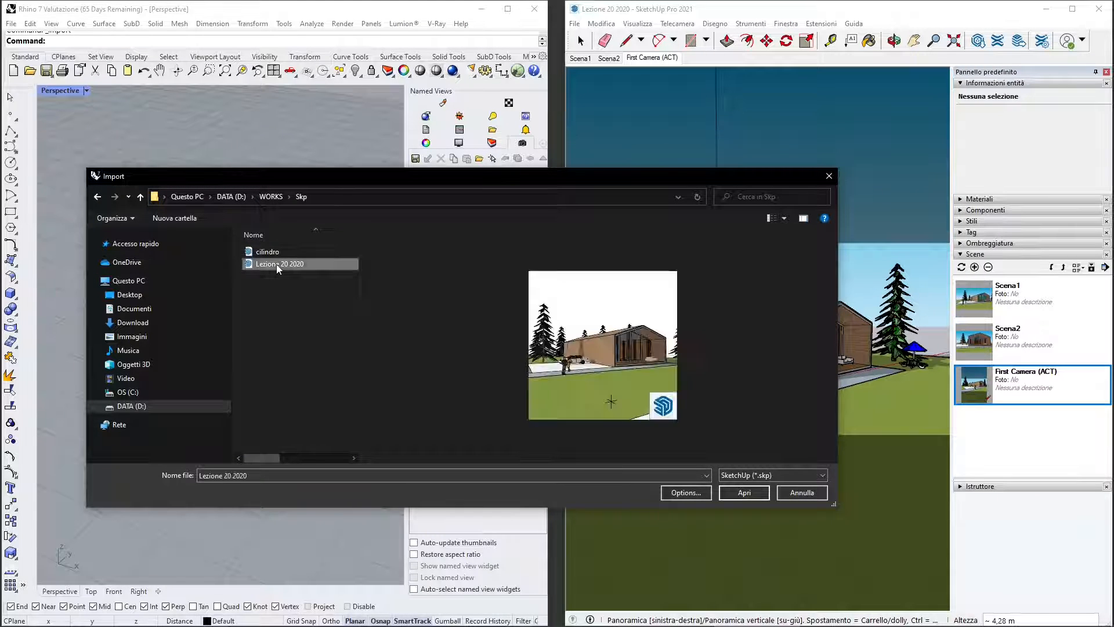
left_click(739, 493)
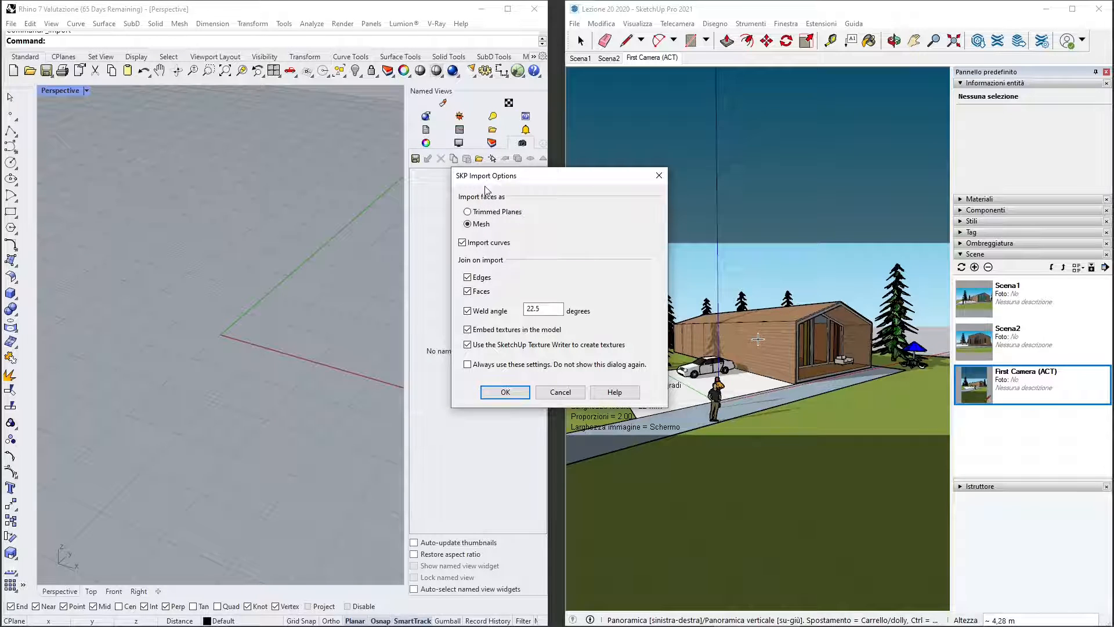
- Switch the face import type back and forth between Trimmed Planes and Mesh, leaving it on Mesh
left_click(484, 213)
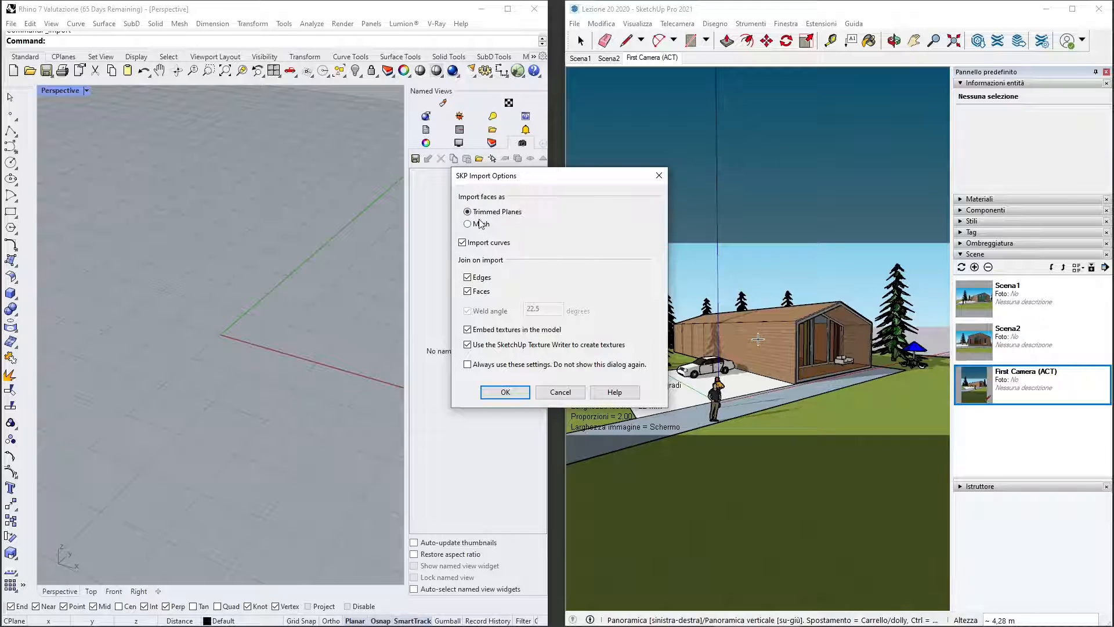
left_click(486, 227)
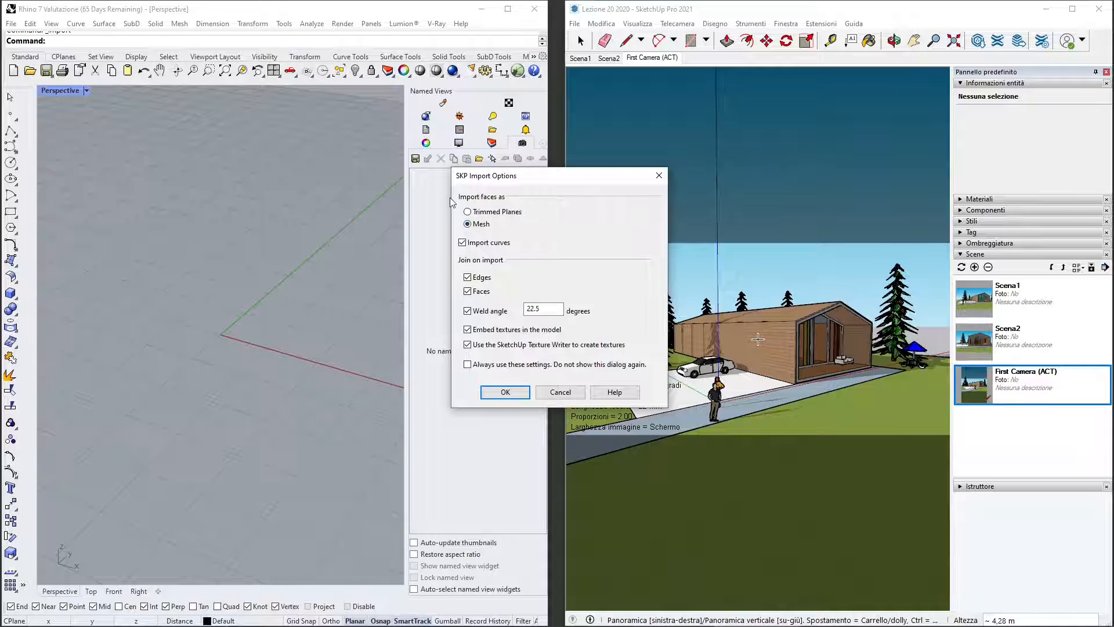
left_click(481, 215)
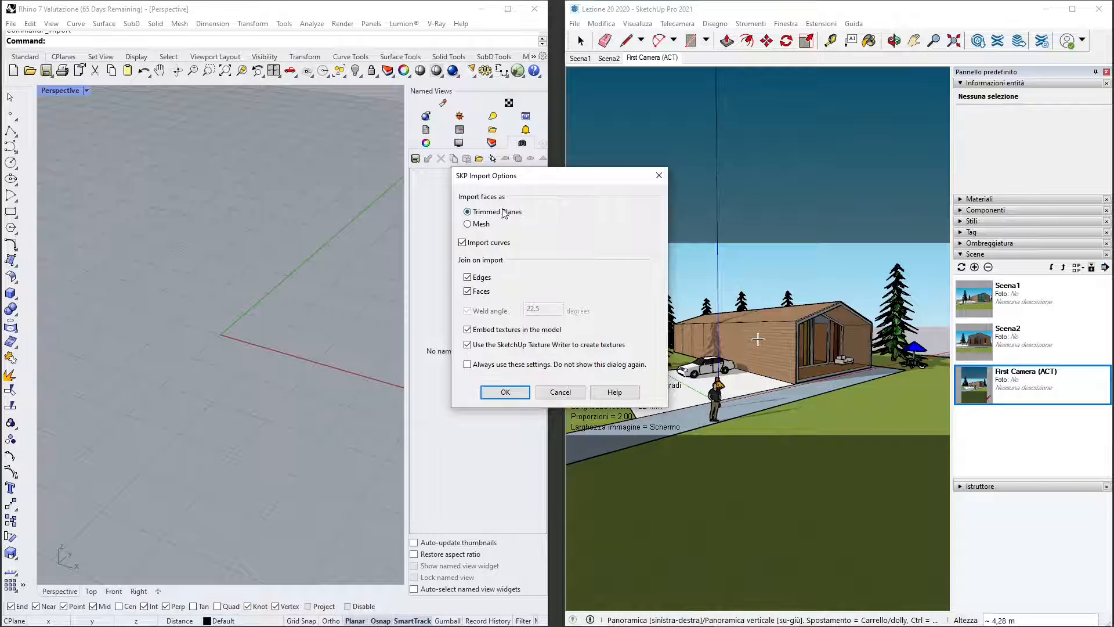
left_click(482, 225)
left_click(485, 215)
left_click(491, 225)
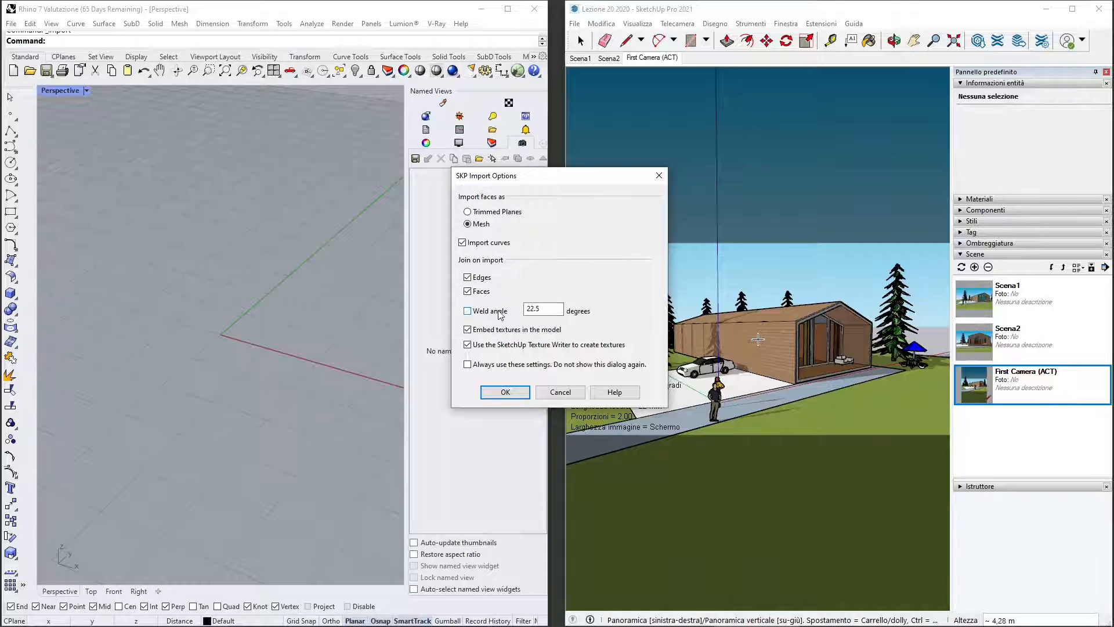
- Keep welding enabled with a weld angle of 20 degrees and leave the textures embedded in the model
left_click(489, 313)
left_click(488, 313)
double_click(548, 312)
type("90")
left_click(469, 330)
- Import the SketchUp model with its faces as Trimmed Planes
left_click(491, 214)
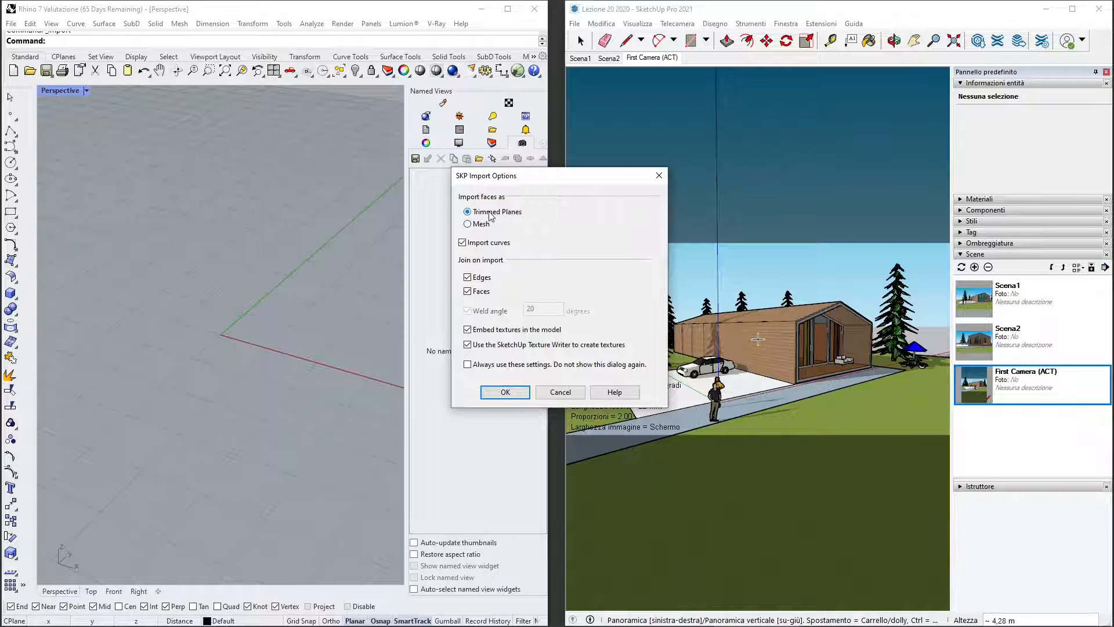
left_click(505, 391)
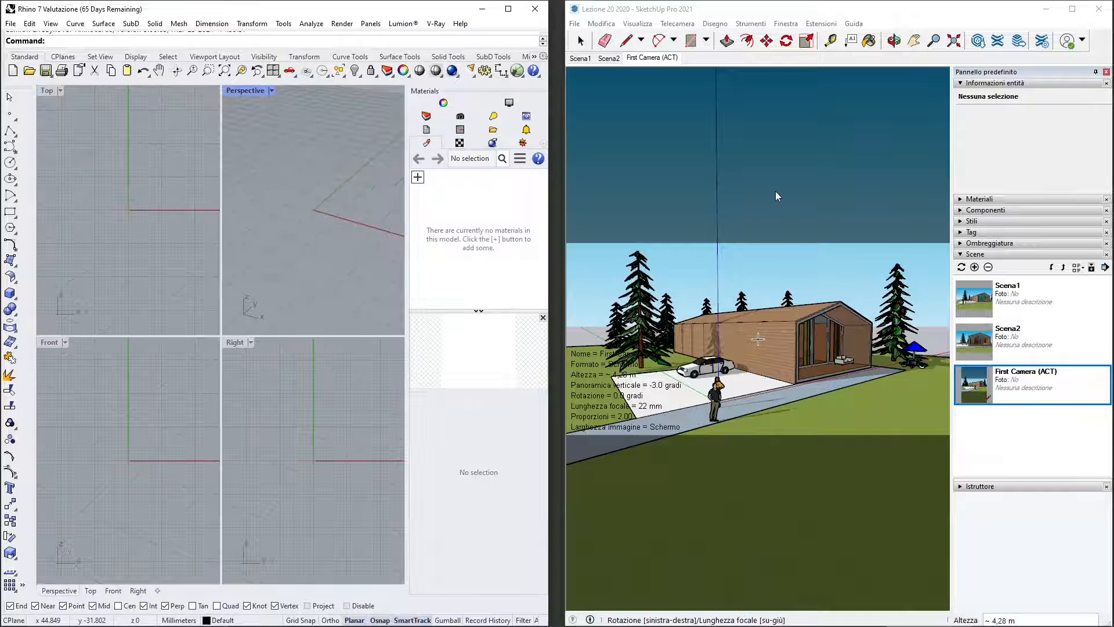
left_click(85, 131)
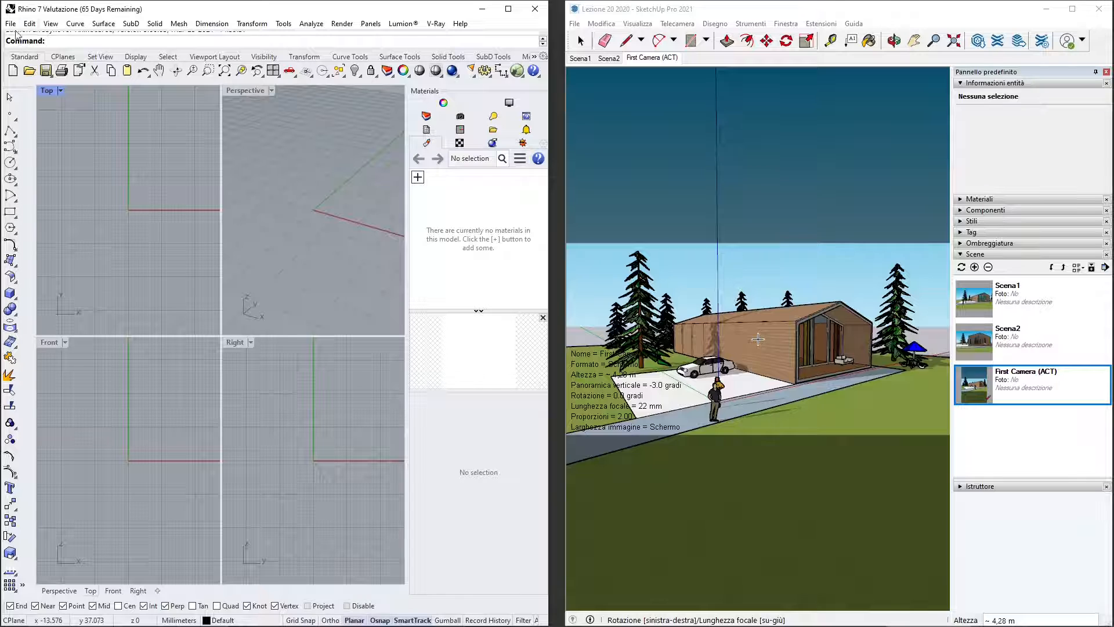
- Import Lezione 20 2020 from WORKS\Skp with faces as Mesh, including curves and creating textures with the SketchUp Texture Writer
left_click(11, 23)
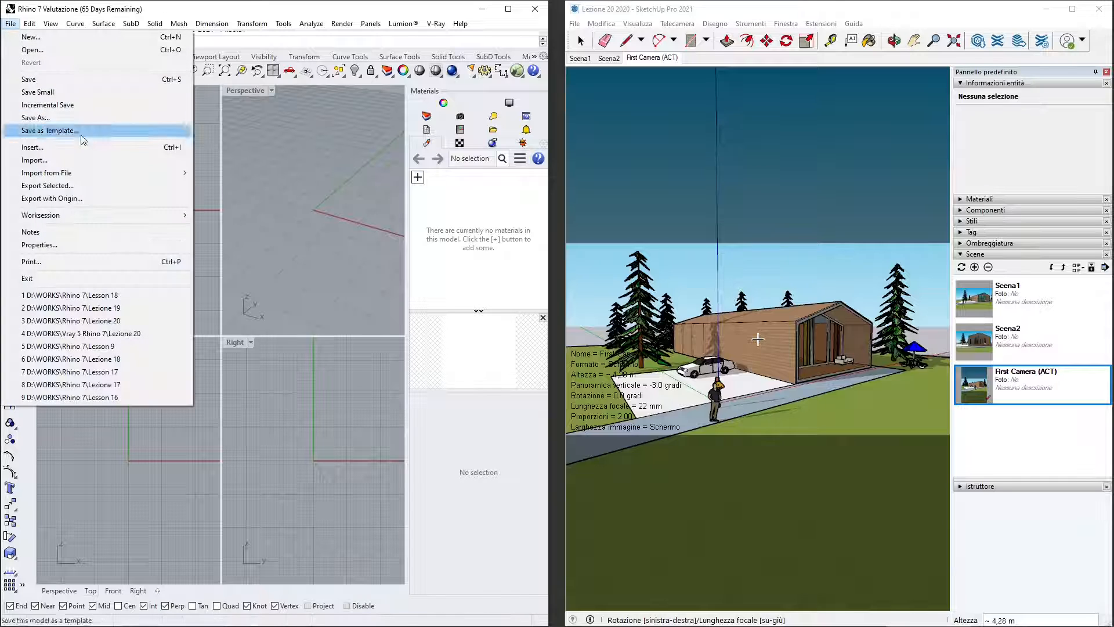
left_click(64, 160)
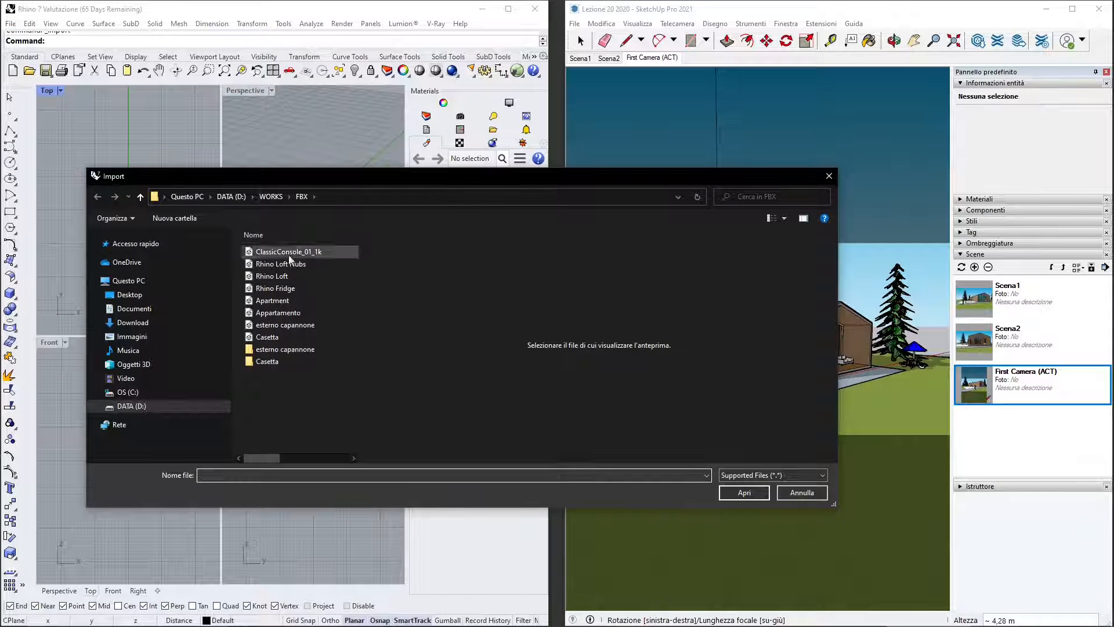
left_click(271, 196)
double_click(275, 249)
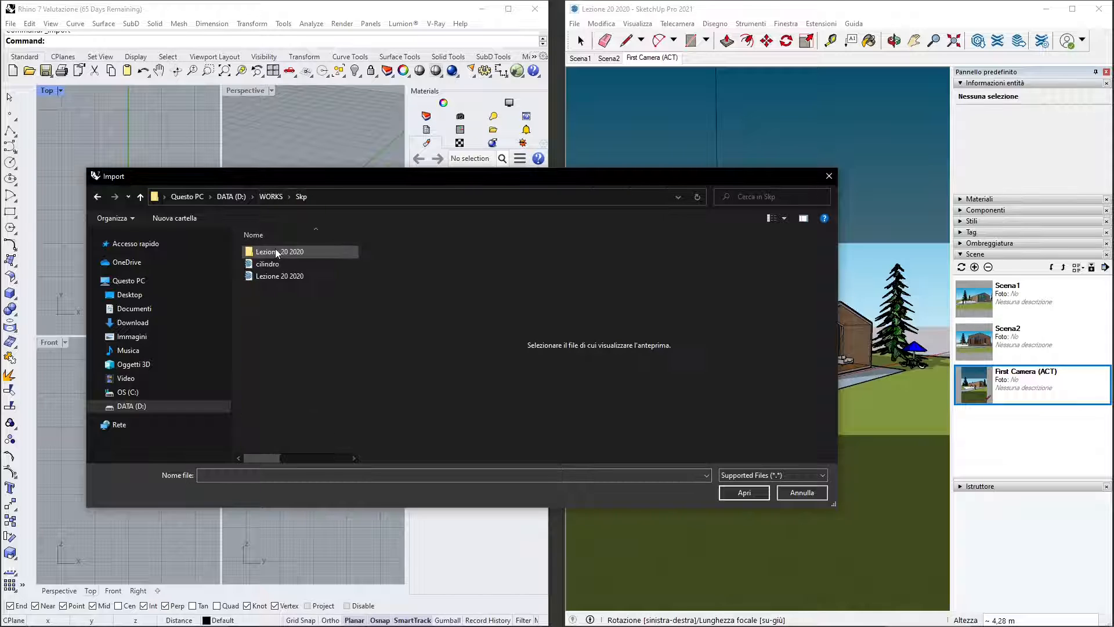
left_click(284, 281)
left_click(761, 492)
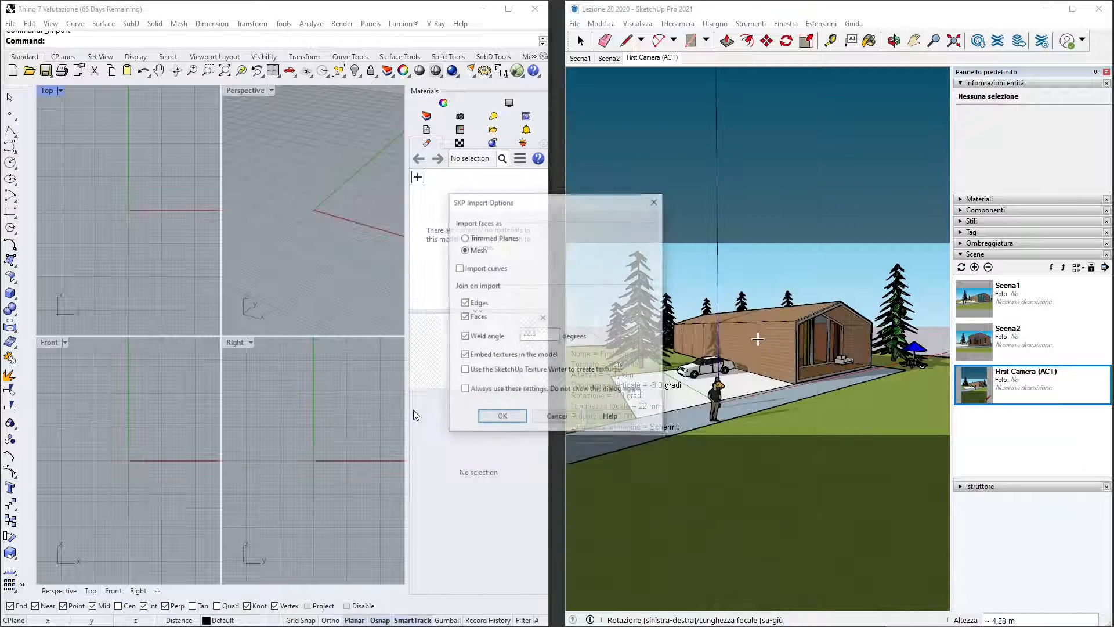
left_click_drag(545, 200, 545, 226)
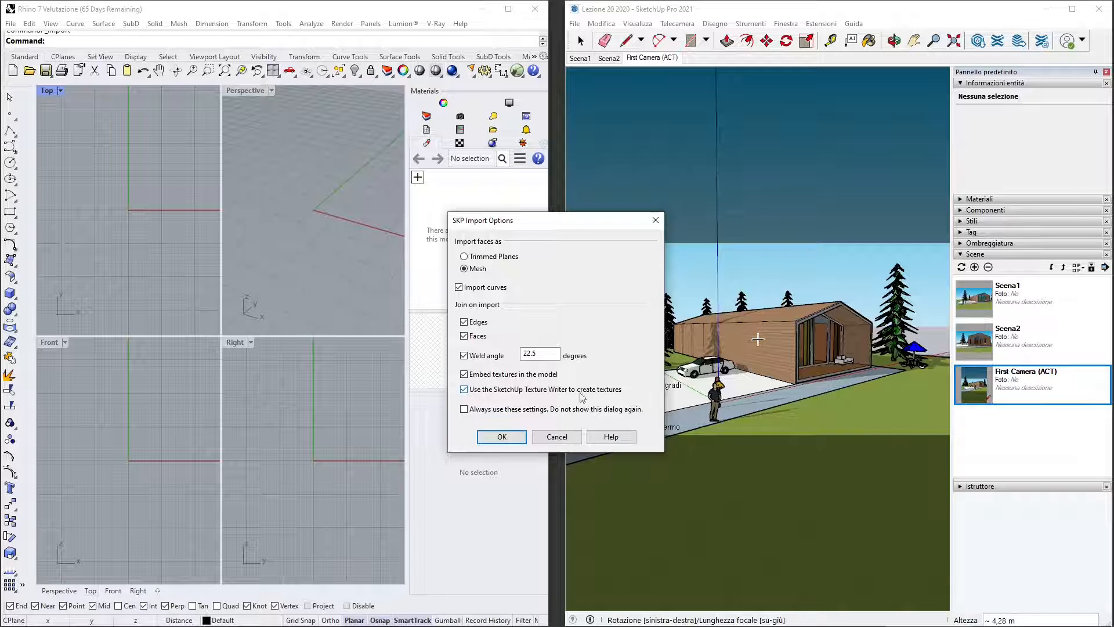
left_click(502, 436)
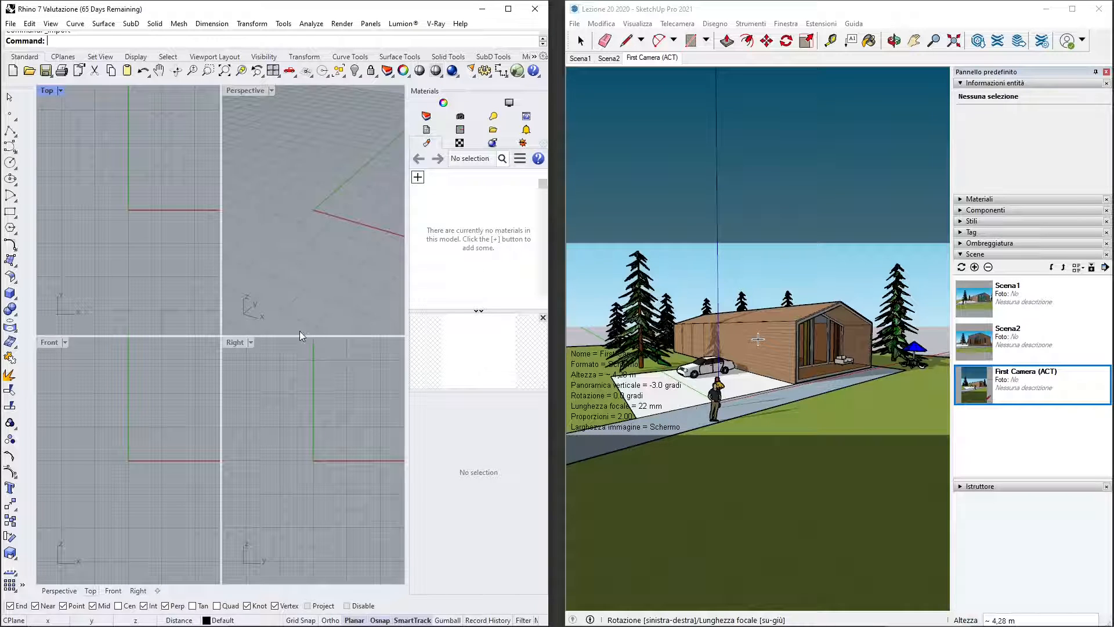
- Maximize the Perspective viewport, frame the imported house model and set its display mode to Shaded
scroll(276, 245, "down", 20)
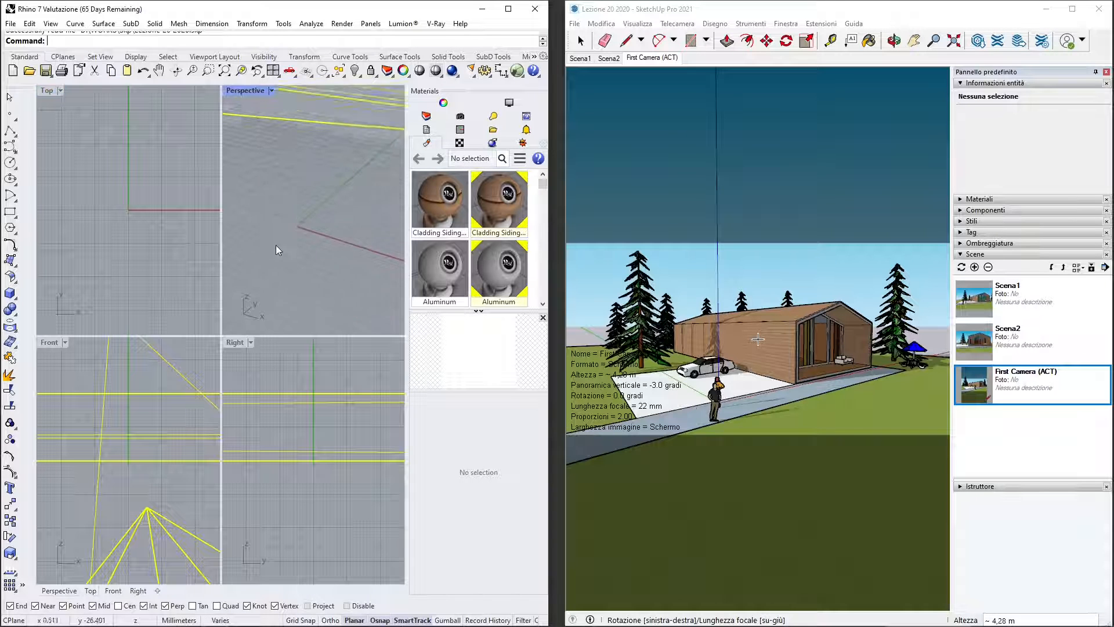
scroll(290, 227, "down", 15)
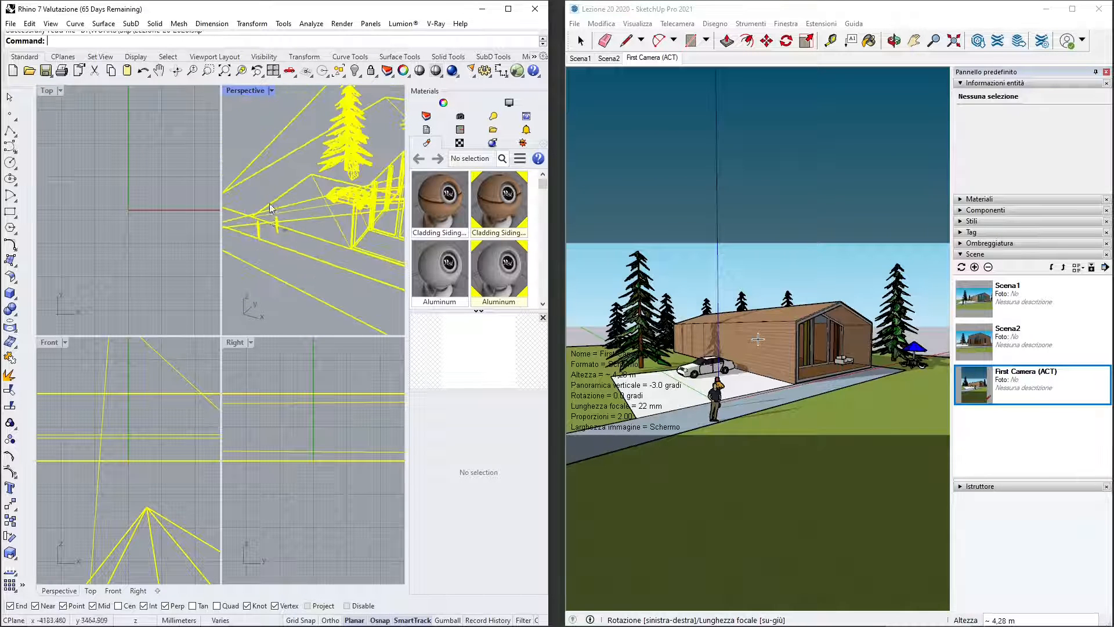
double_click(253, 92)
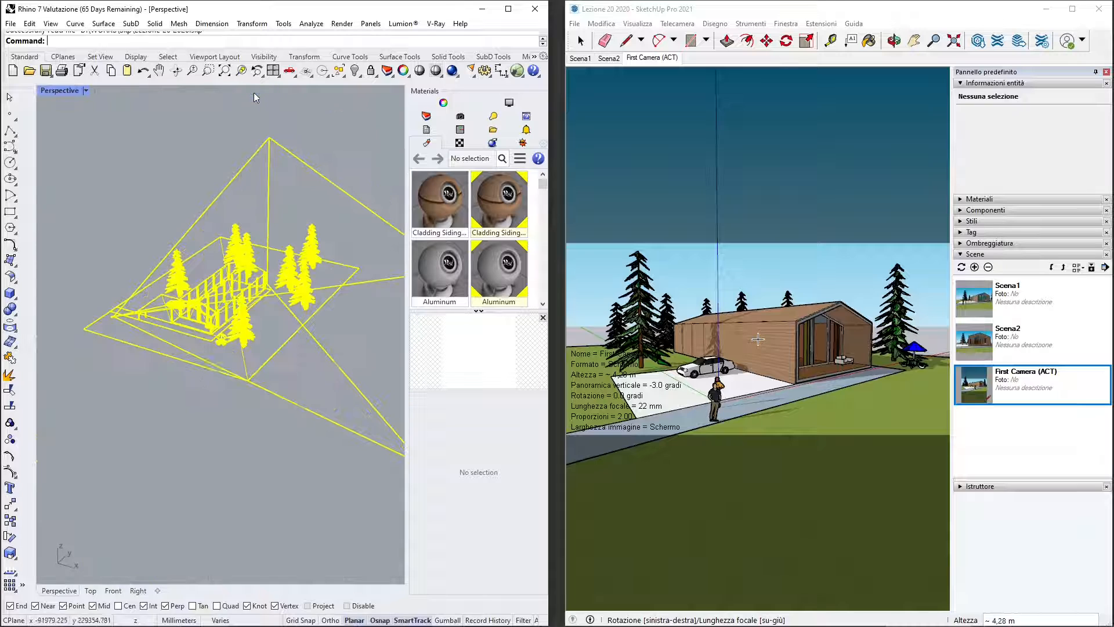
right_click_drag(244, 371, 133, 308)
scroll(161, 316, "up", 3)
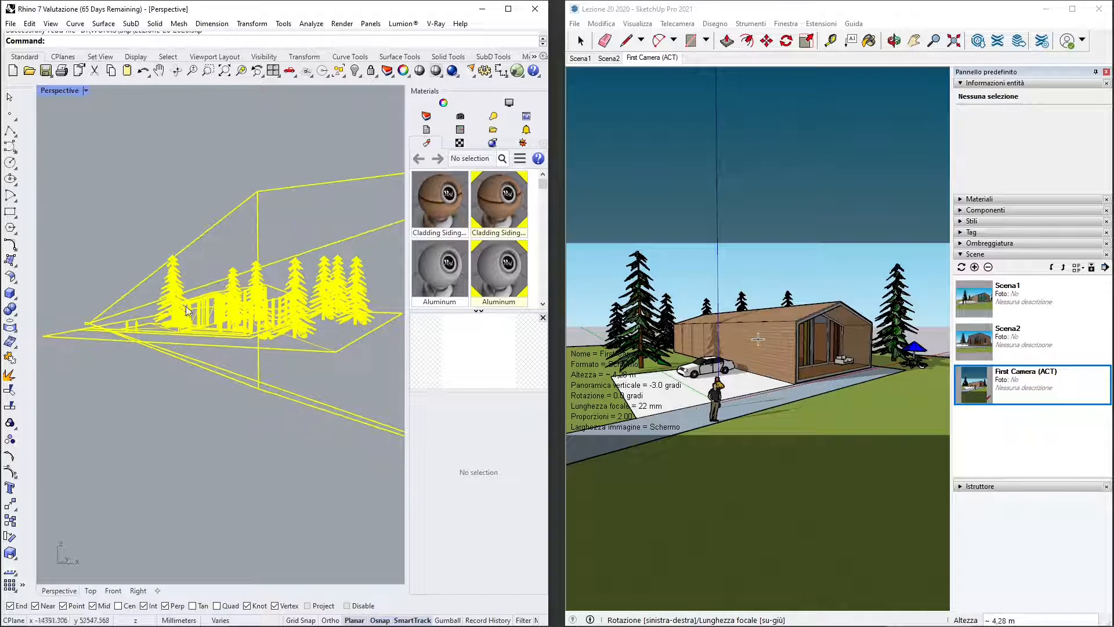
left_click(86, 91)
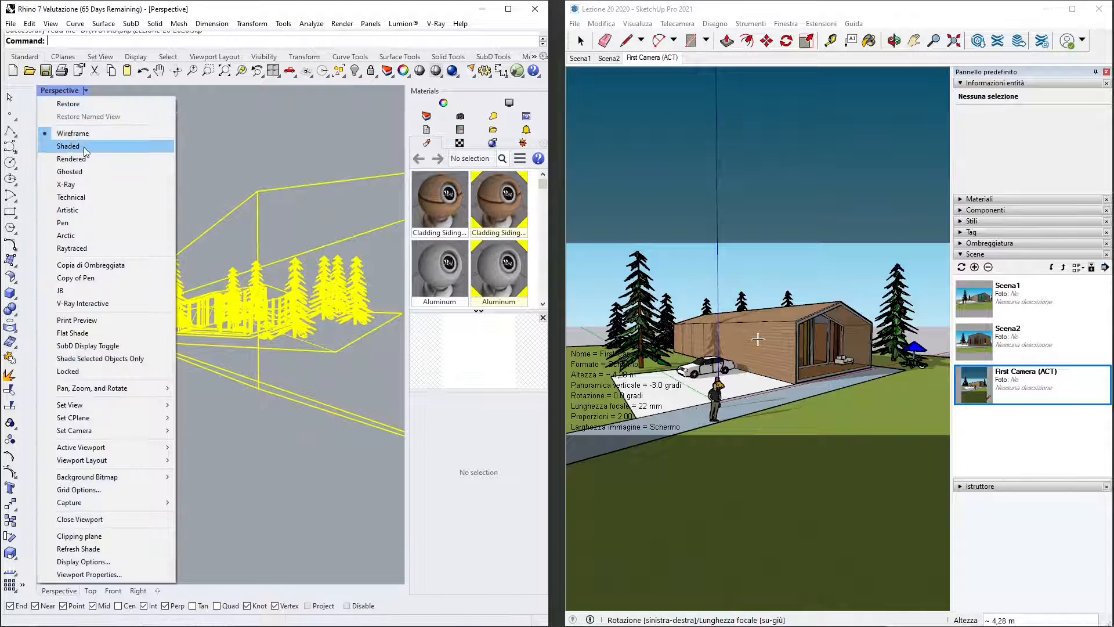
left_click(87, 146)
- Delete the large camera field-of-view mesh that surrounds the imported house and trees
right_click_drag(115, 394, 124, 329)
left_click(124, 329)
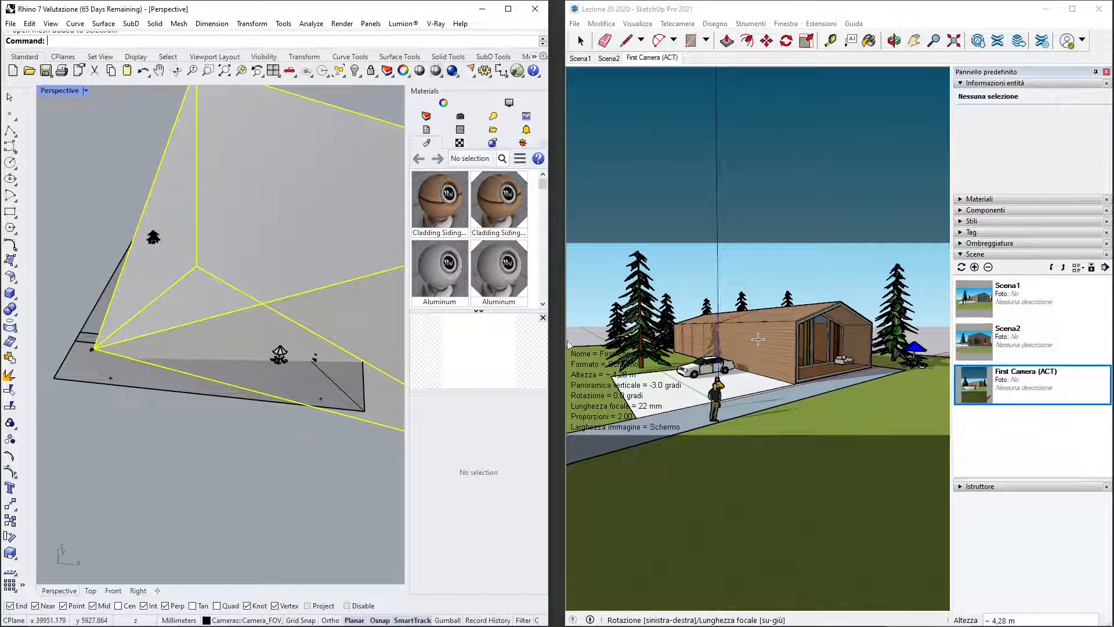
key("Delete")
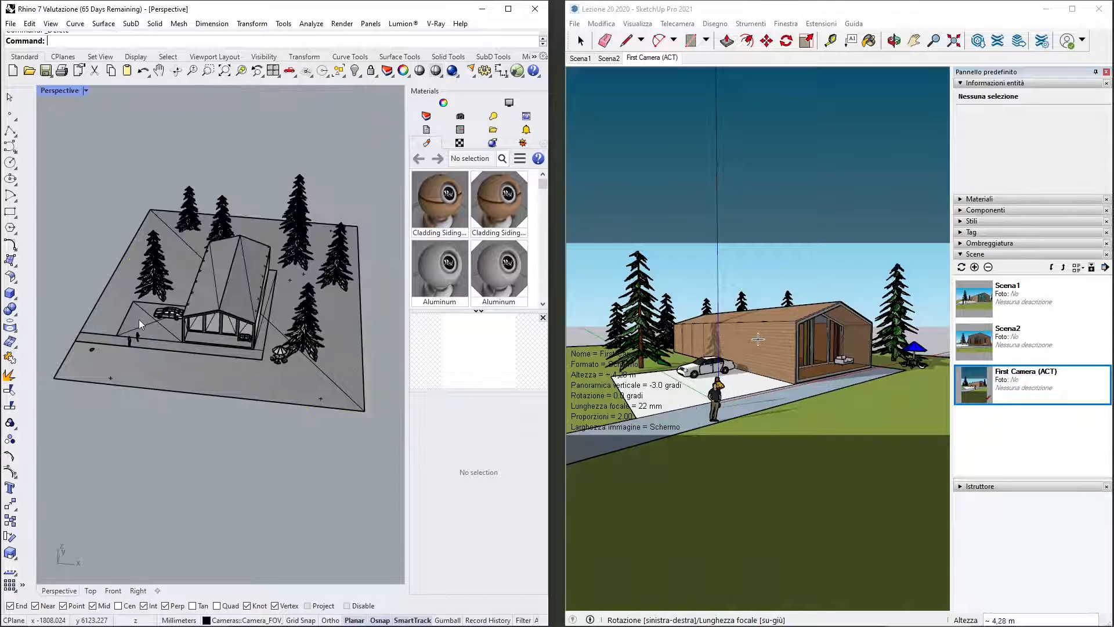
- Set the Perspective viewport's display mode to Rendered for a front view of the house
right_click_drag(139, 364, 120, 344)
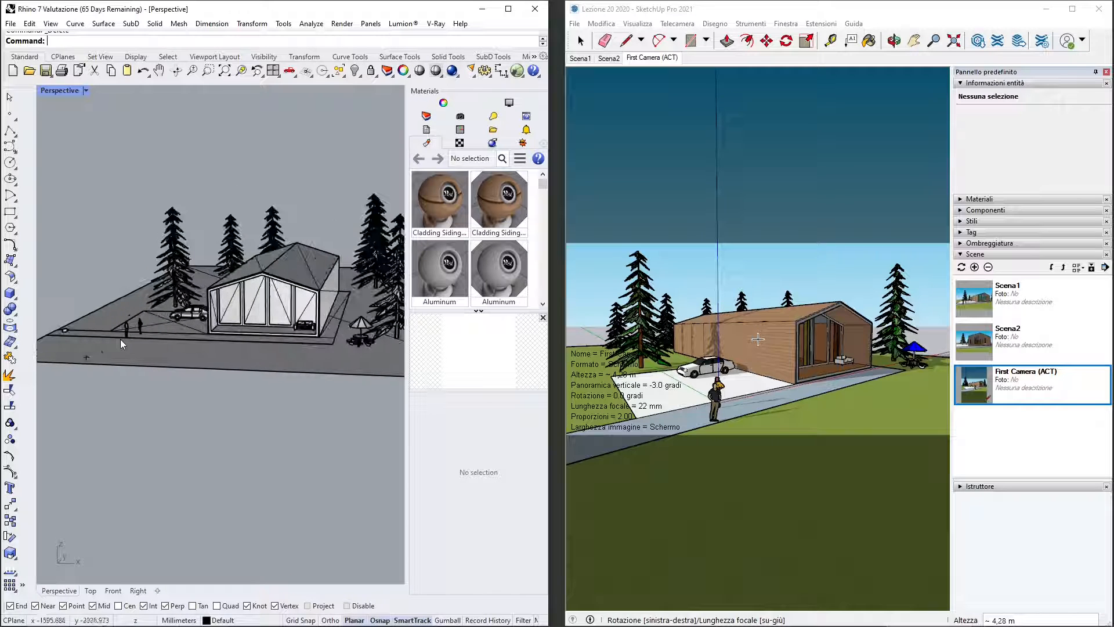
left_click(86, 91)
left_click(82, 160)
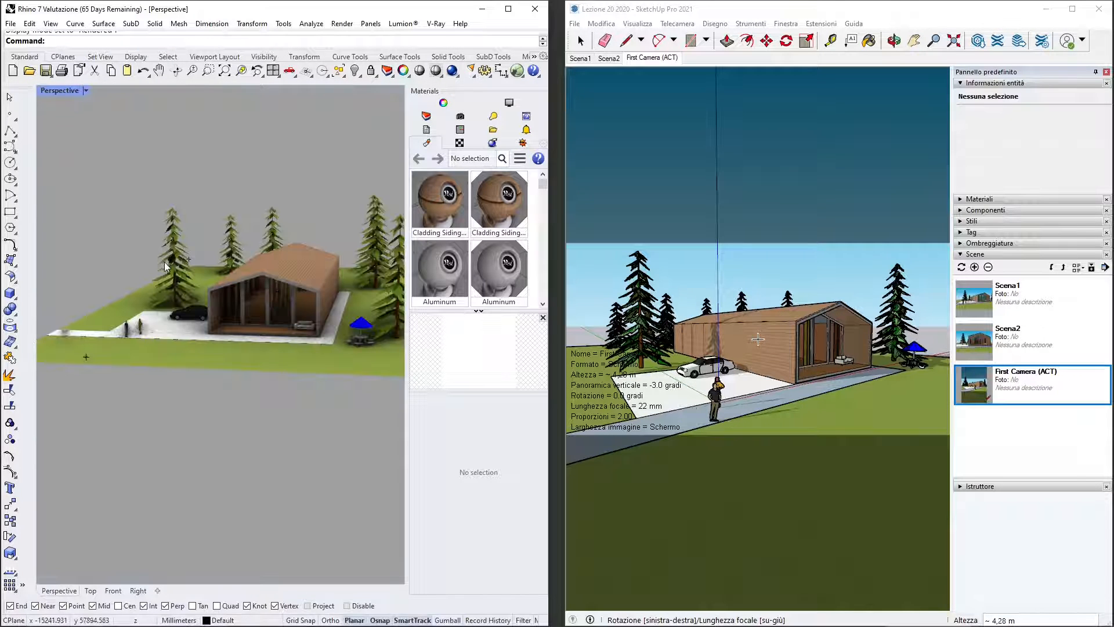
- Frame the house's long side wall and front in Perspective and set the viewport camera's rotation to 0
mouse_move(159, 386)
right_mouse_down()
mouse_move(177, 383)
mouse_move(274, 451)
mouse_move(268, 386)
mouse_move(241, 390)
mouse_move(252, 405)
mouse_move(240, 384)
mouse_move(234, 398)
right_mouse_up()
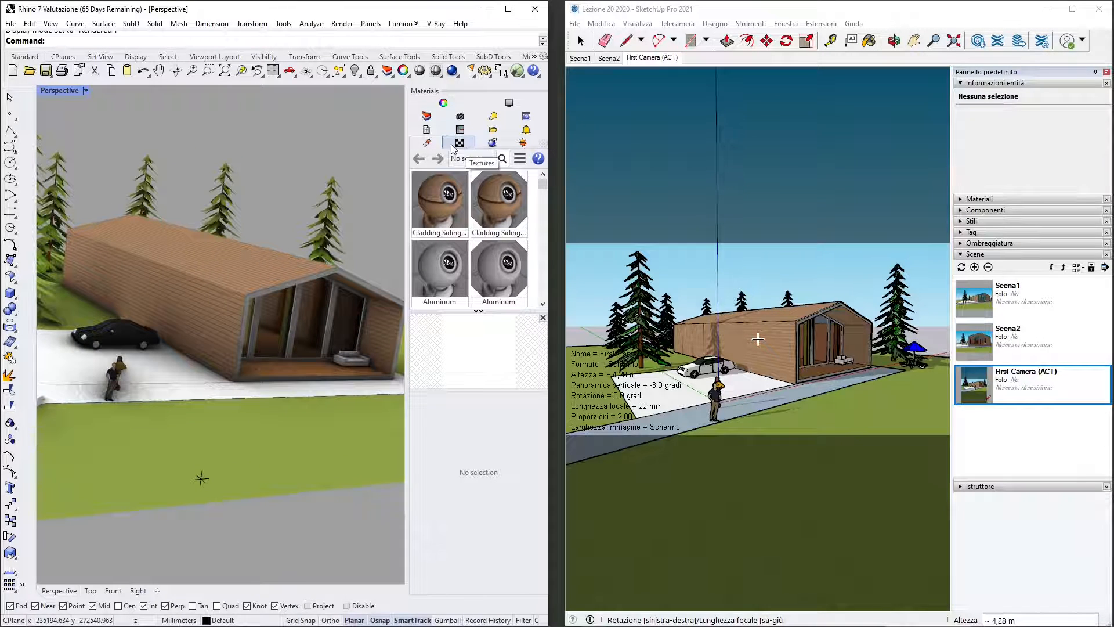
left_click(444, 103)
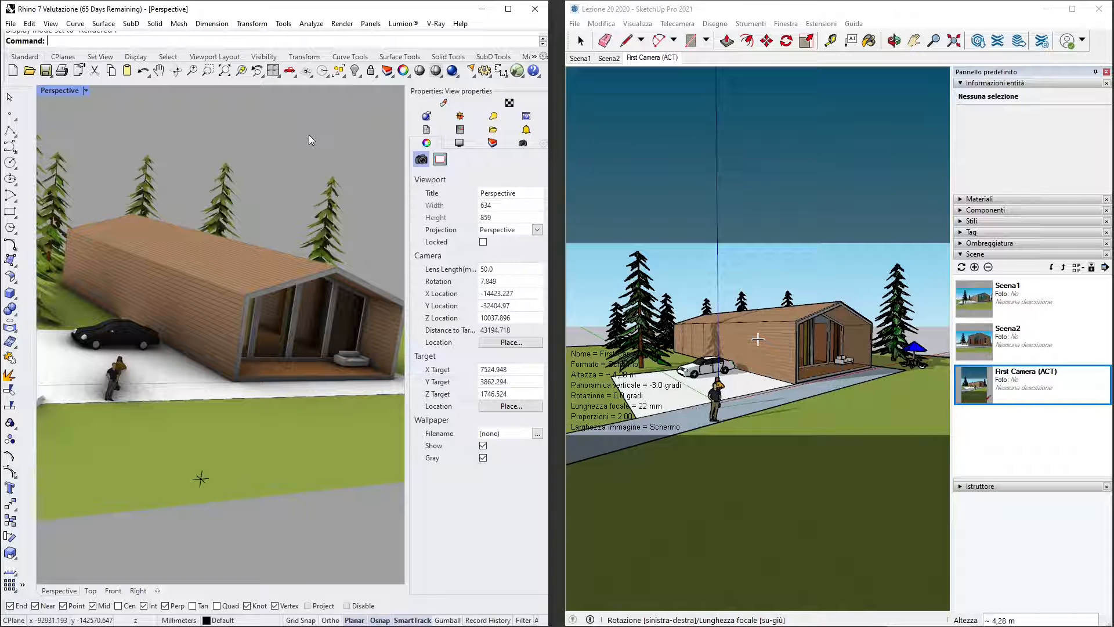
left_click(498, 281)
type("0")
key("Return")
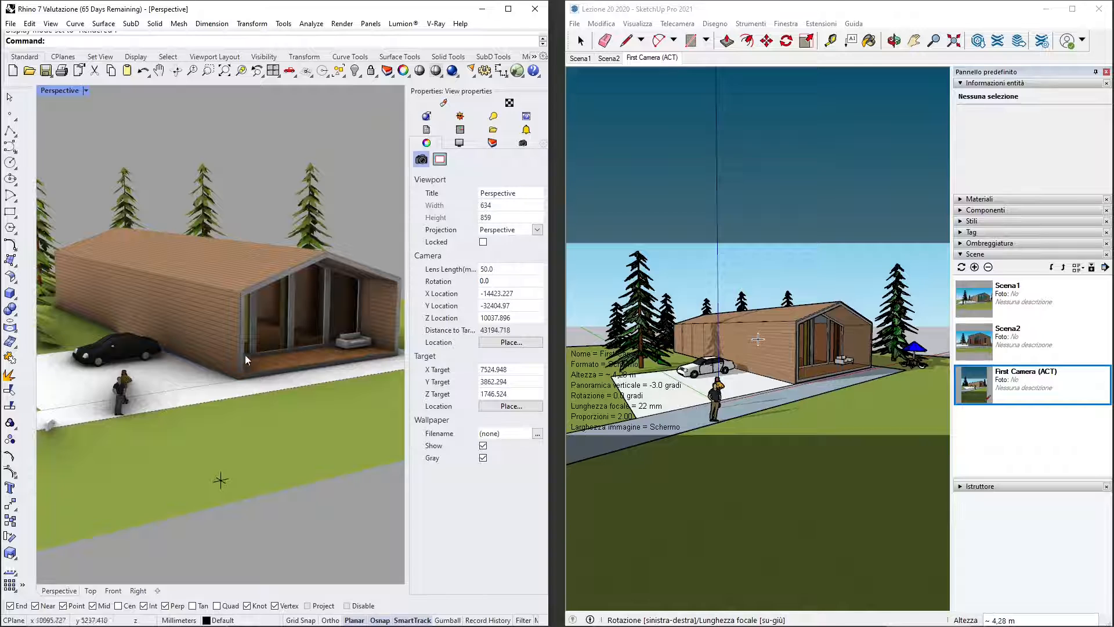
scroll(186, 326, "down", 4)
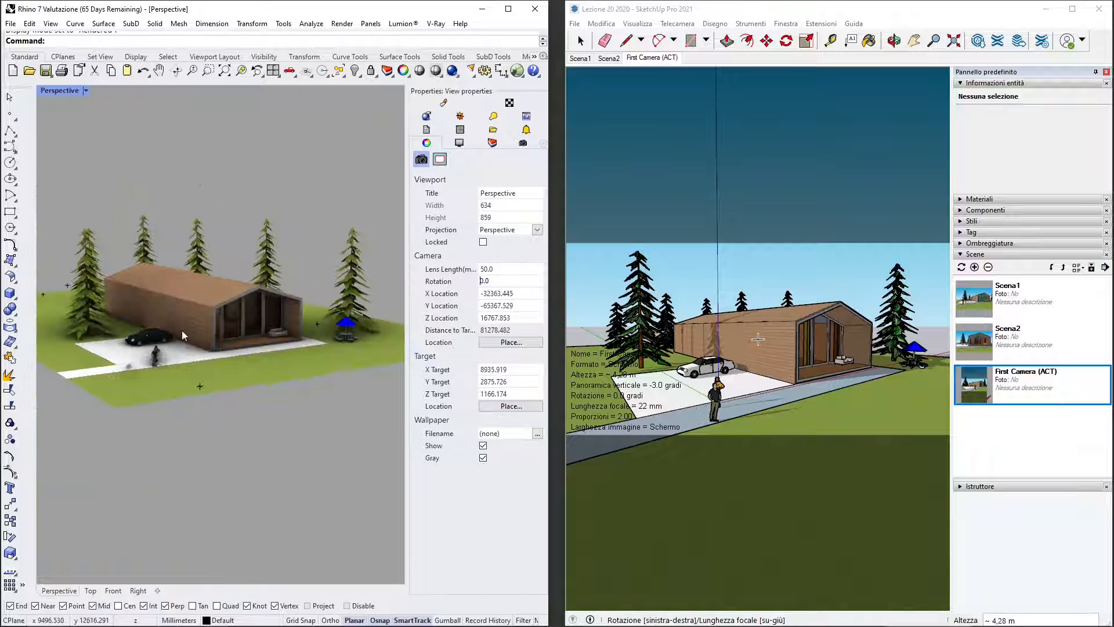
right_click_drag(182, 330, 154, 298)
scroll(155, 298, "up", 2)
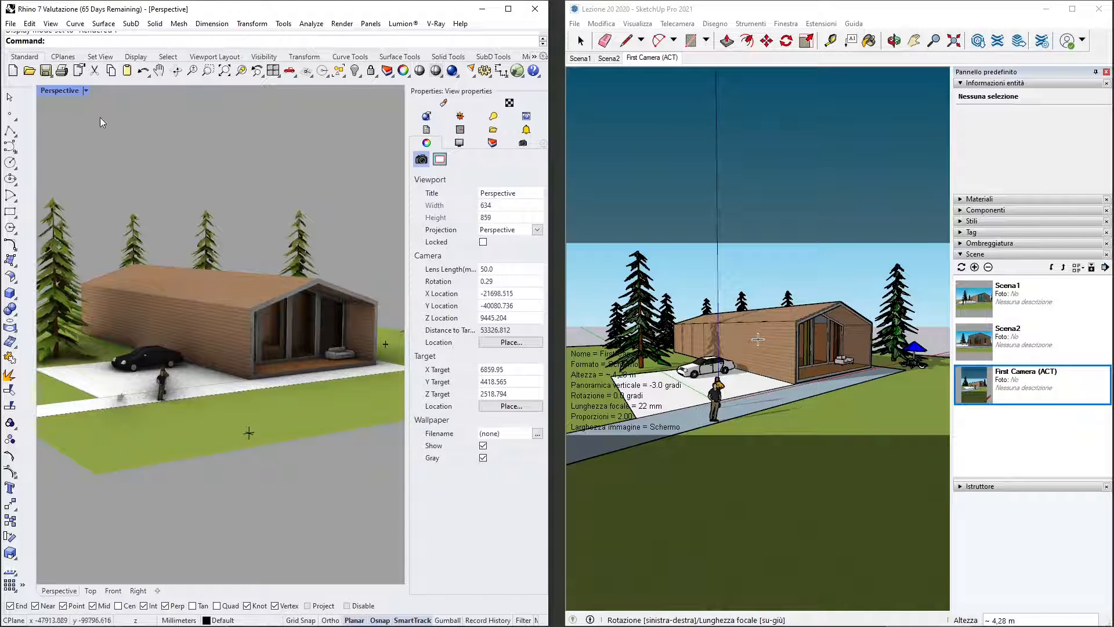
left_click(88, 90)
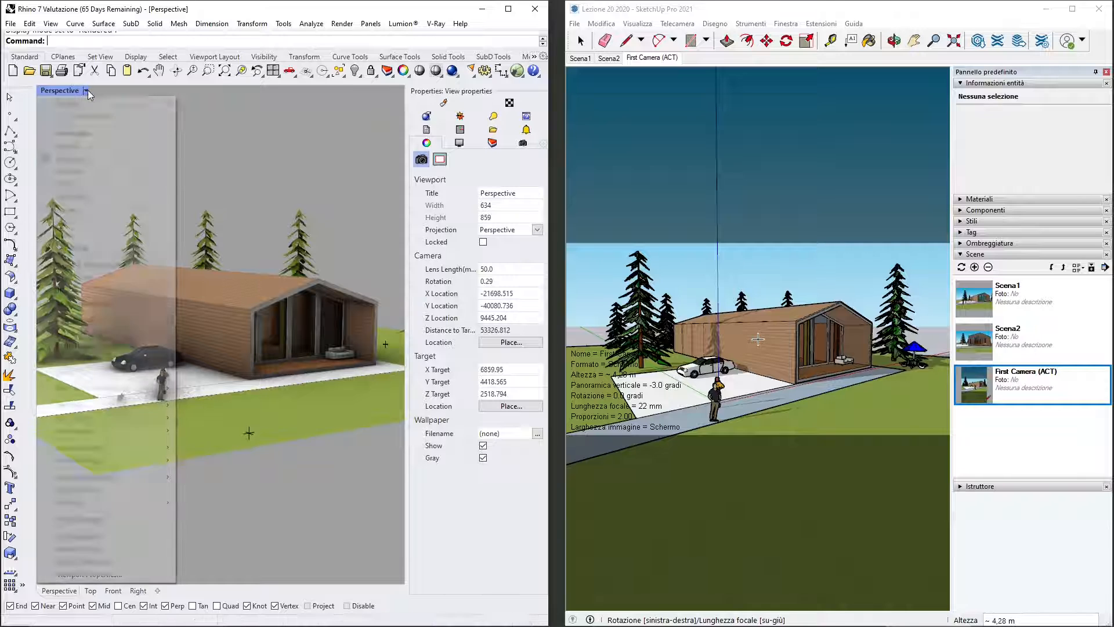
left_click(230, 143)
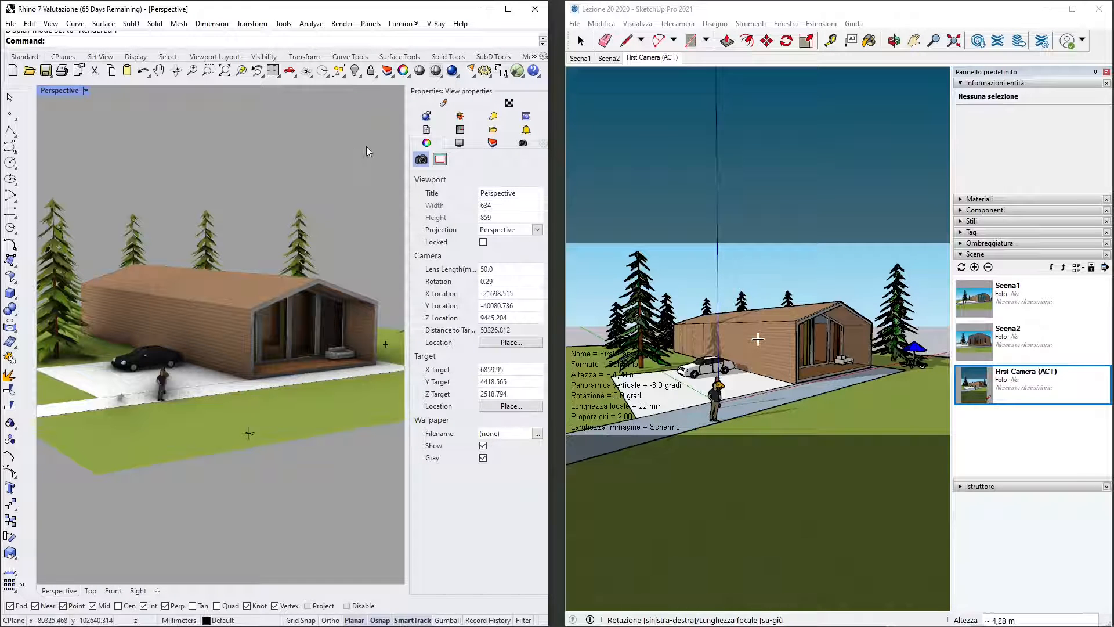
- Switch the current renderer to Rhino Render to compare the display of the house, and restore V-Ray for Rhino
left_click(493, 143)
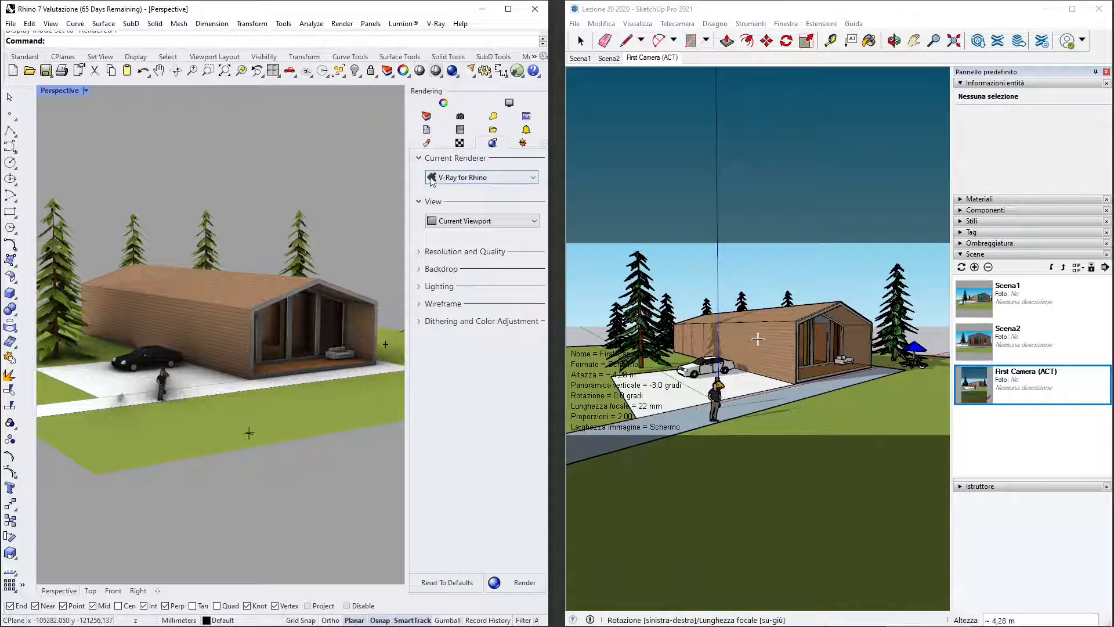
left_click(474, 178)
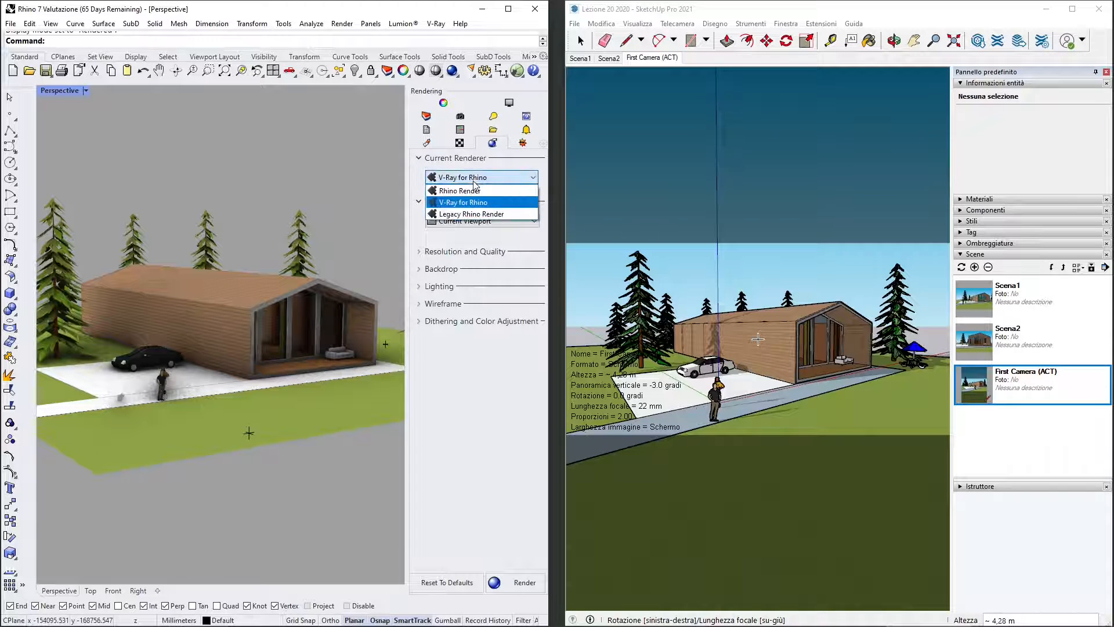
left_click(459, 192)
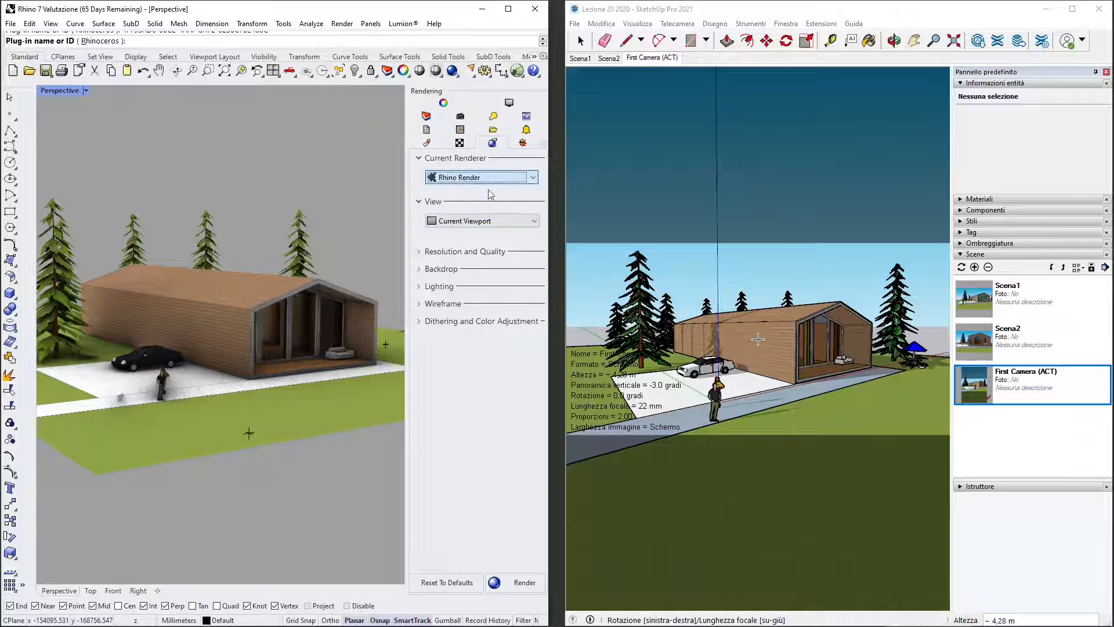
right_click_drag(173, 273, 261, 283)
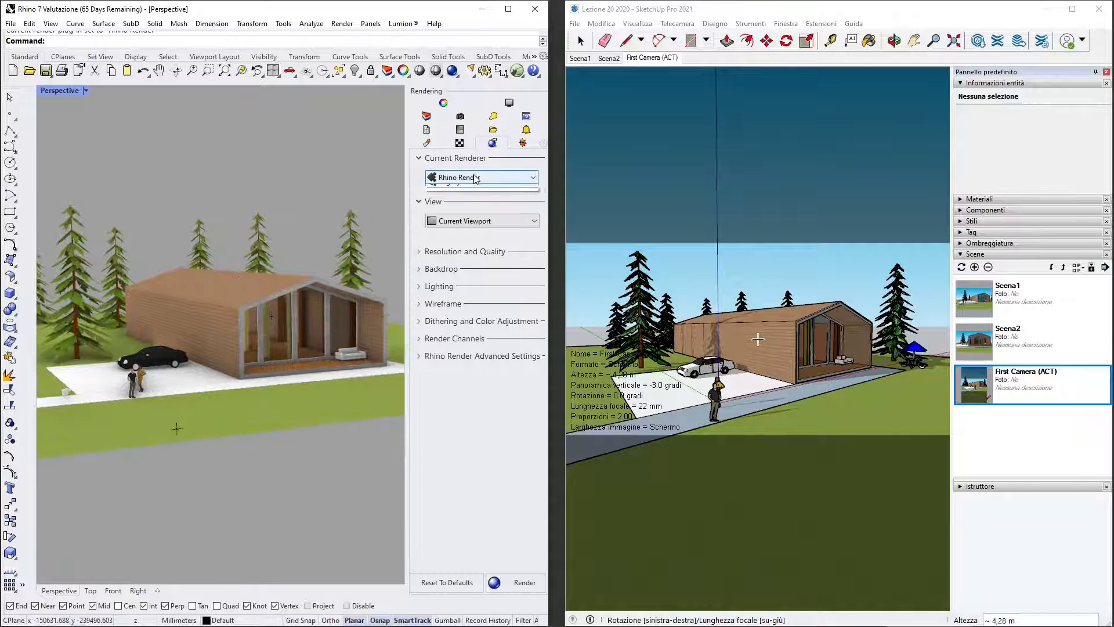
left_click(481, 177)
left_click(464, 186)
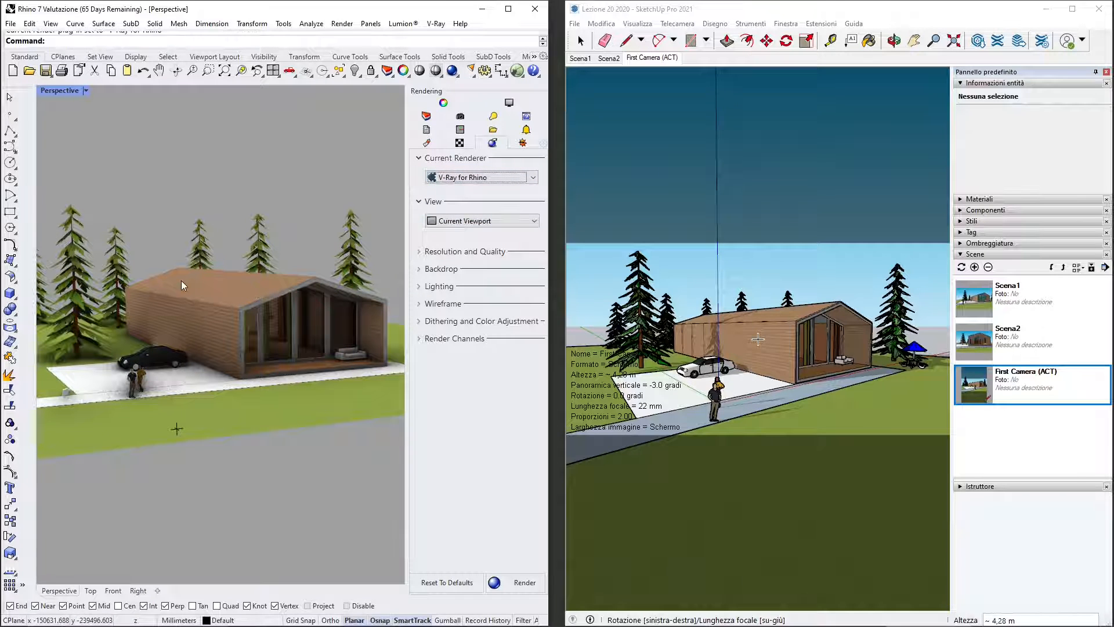
right_click_drag(181, 280, 209, 326)
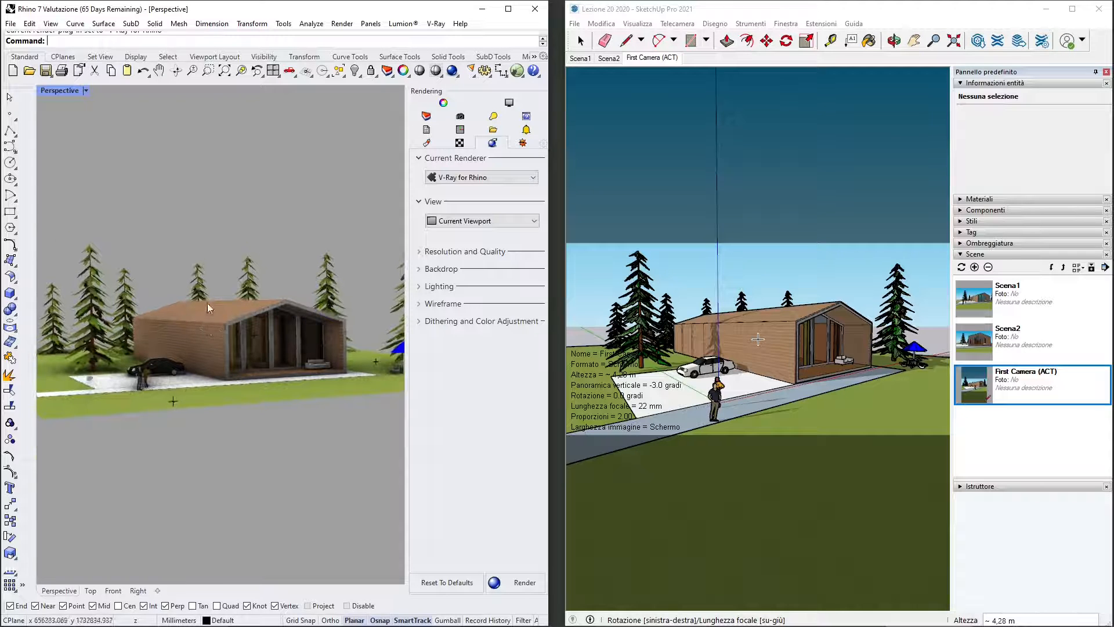
scroll(209, 305, "up", 4)
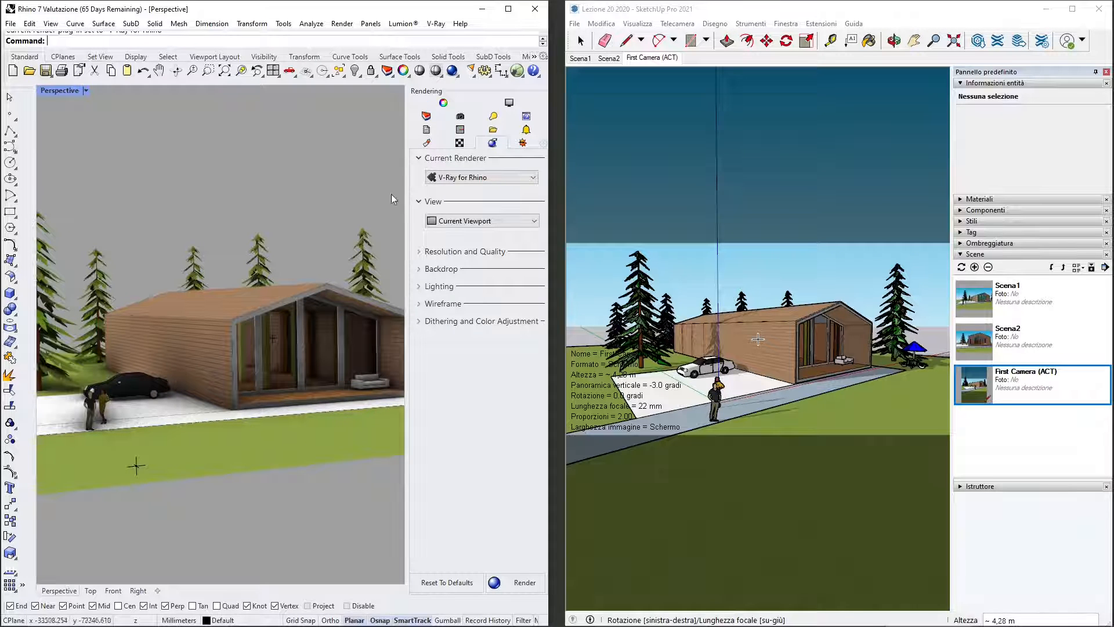
- Change the Cladding Siding Tan material's type to Physically Based and review its detailed settings
left_click(430, 143)
left_click(442, 215)
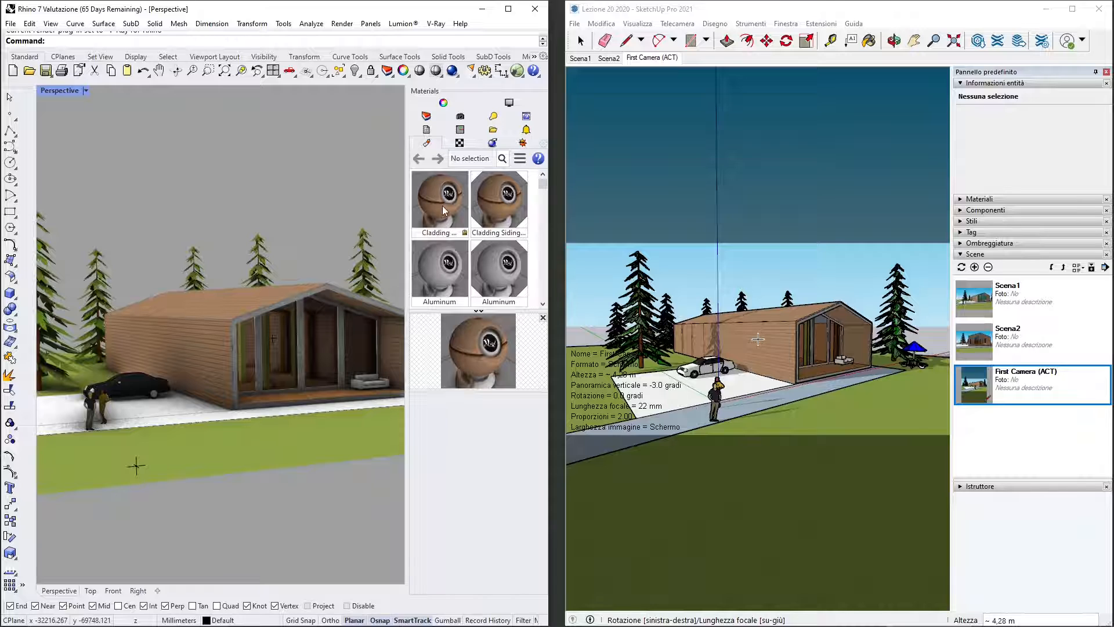
mouse_move(544, 433)
left_mouse_down()
mouse_move(555, 483)
mouse_move(553, 419)
mouse_move(563, 448)
mouse_move(551, 425)
left_mouse_up()
left_click(415, 440)
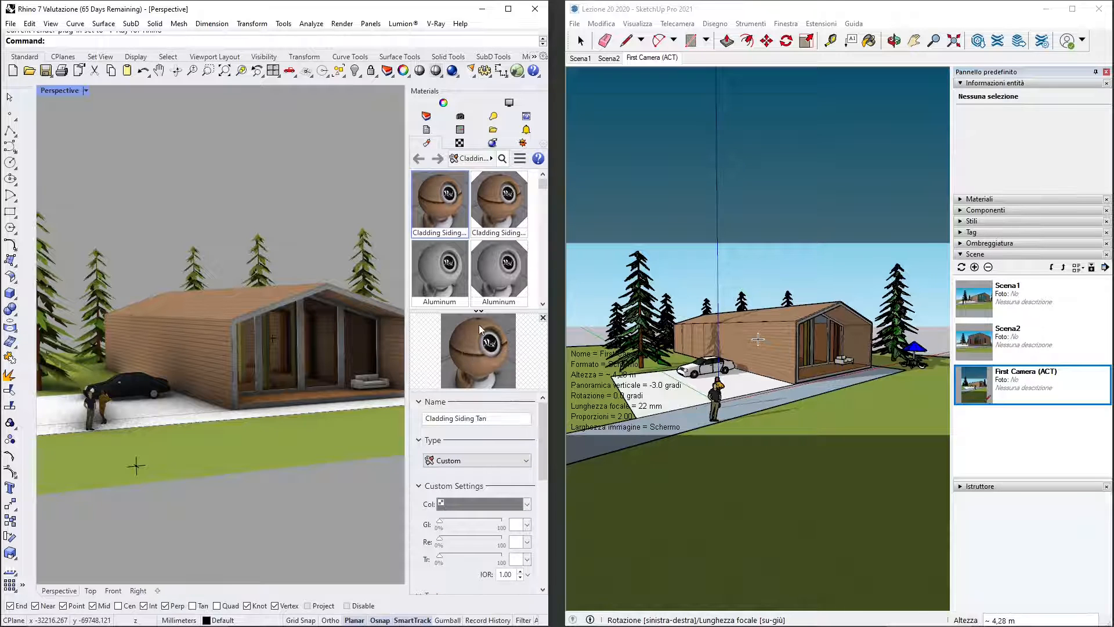
left_click(468, 466)
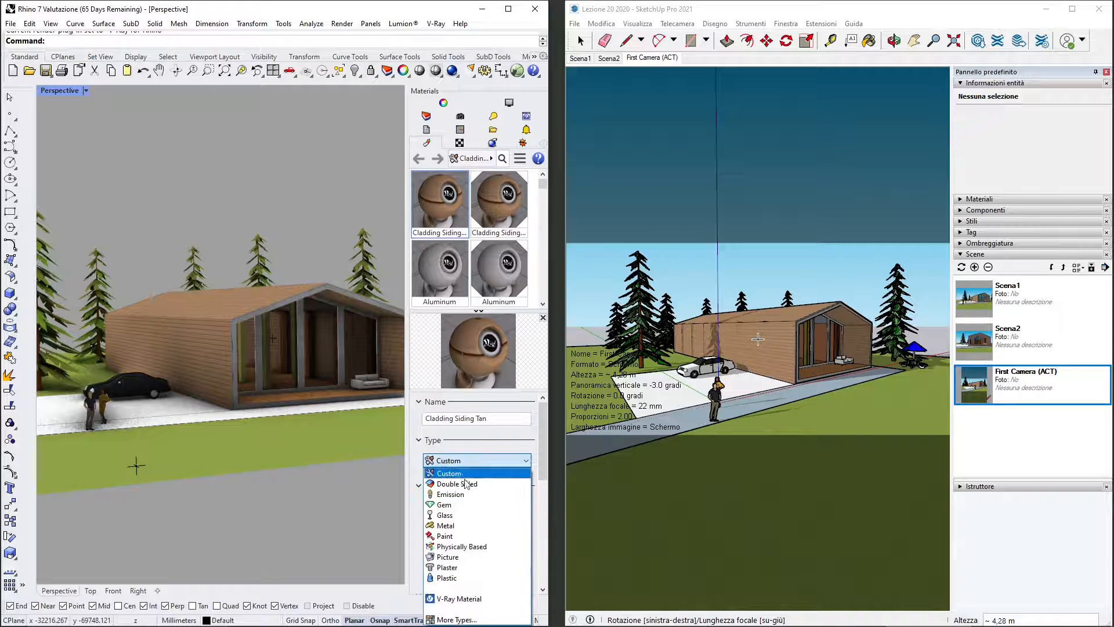
left_click(462, 546)
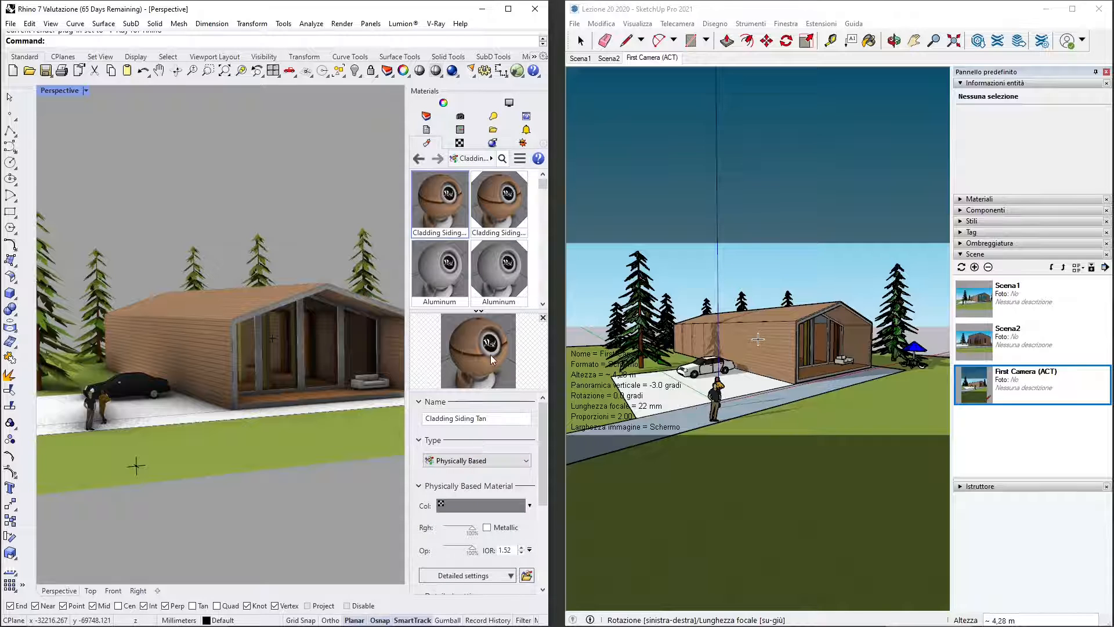
scroll(545, 458, "down", 4)
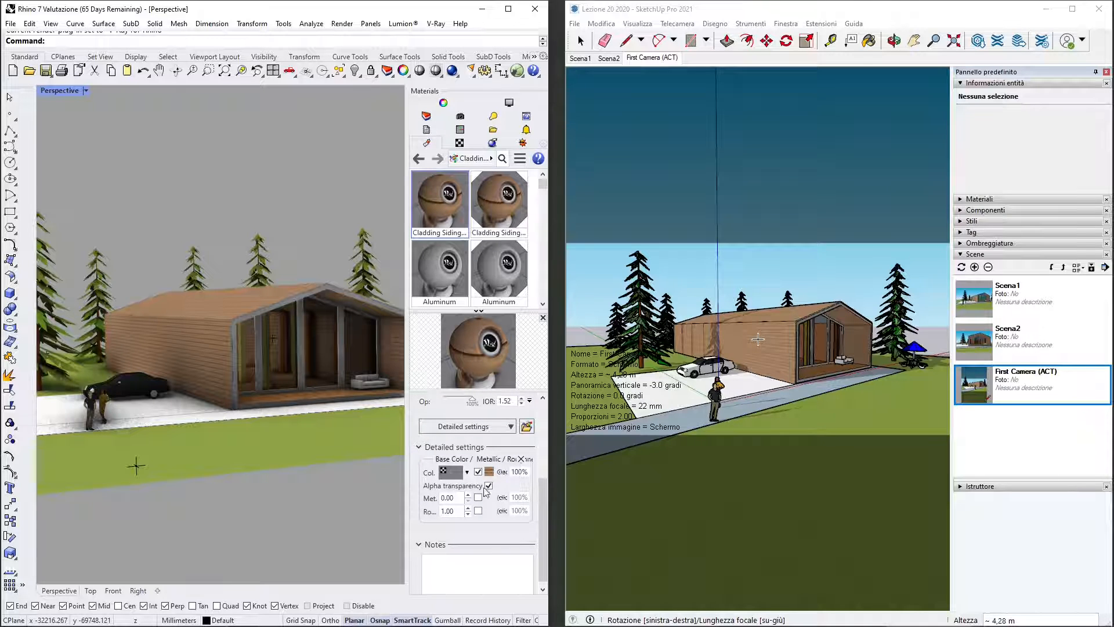
scroll(515, 498, "up", 5)
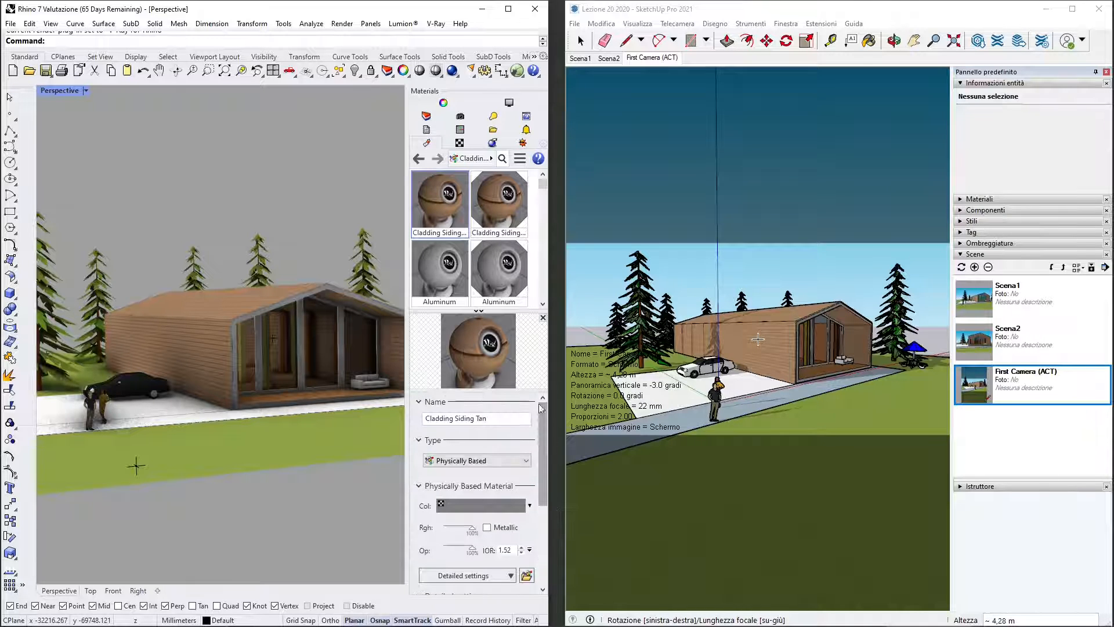
- Turn on the Sun light and enable its manual control, and return to the list of lights
right_click_drag(235, 204, 244, 210)
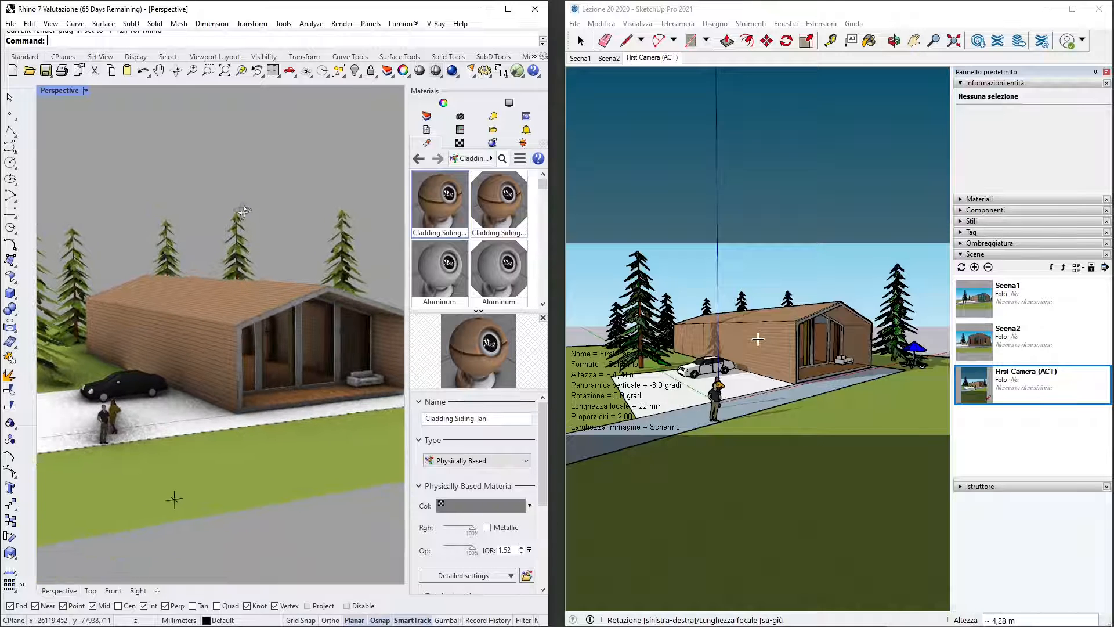
left_click(492, 116)
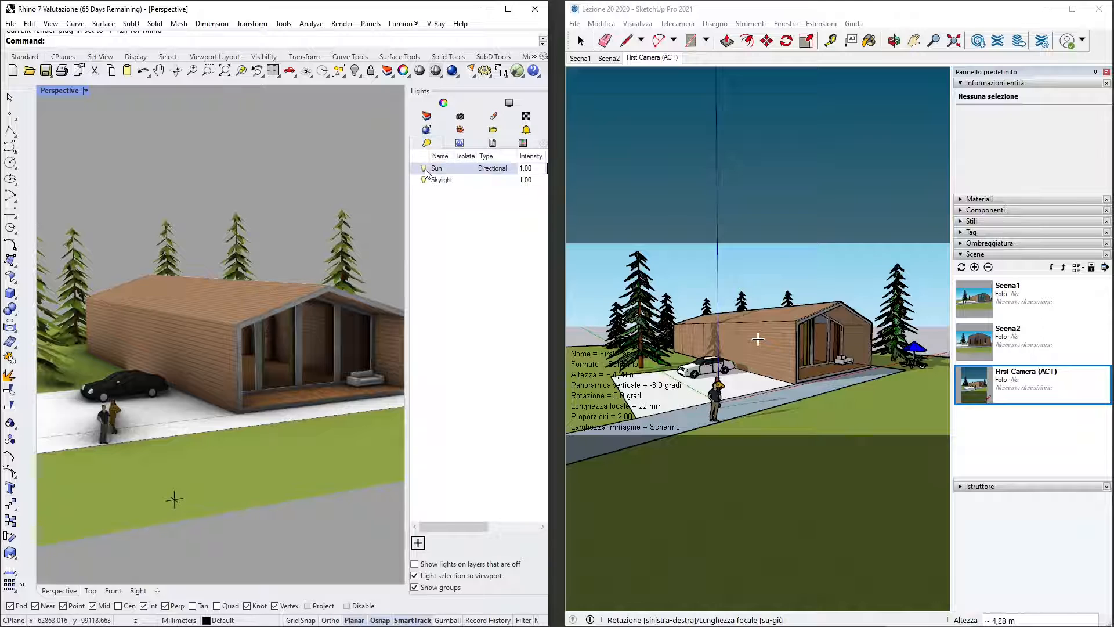
double_click(427, 169)
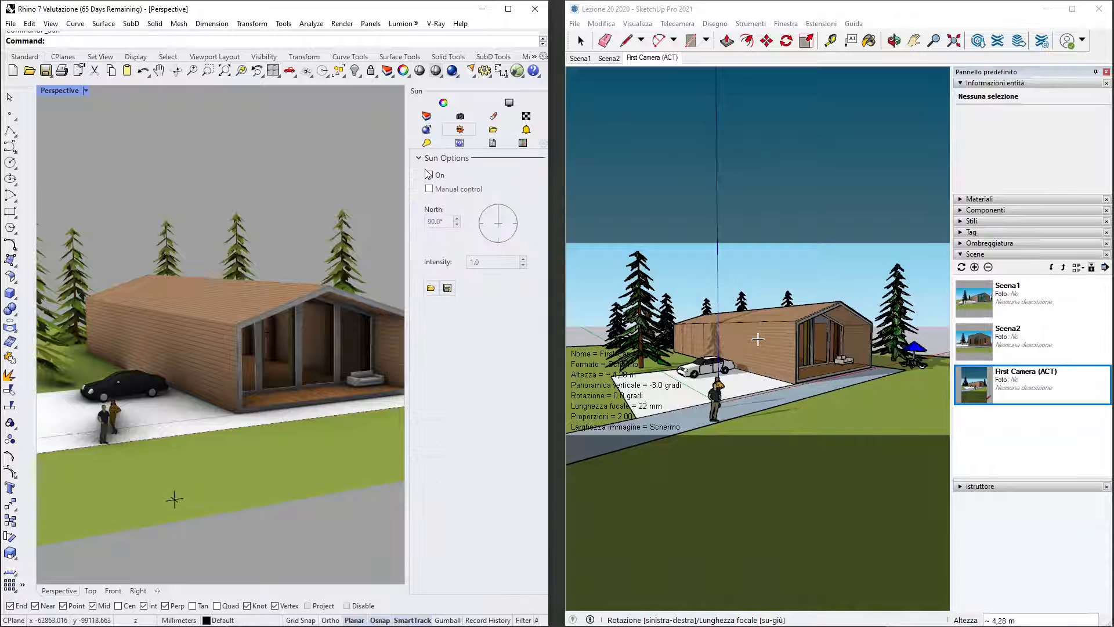
left_click(429, 174)
left_click(429, 188)
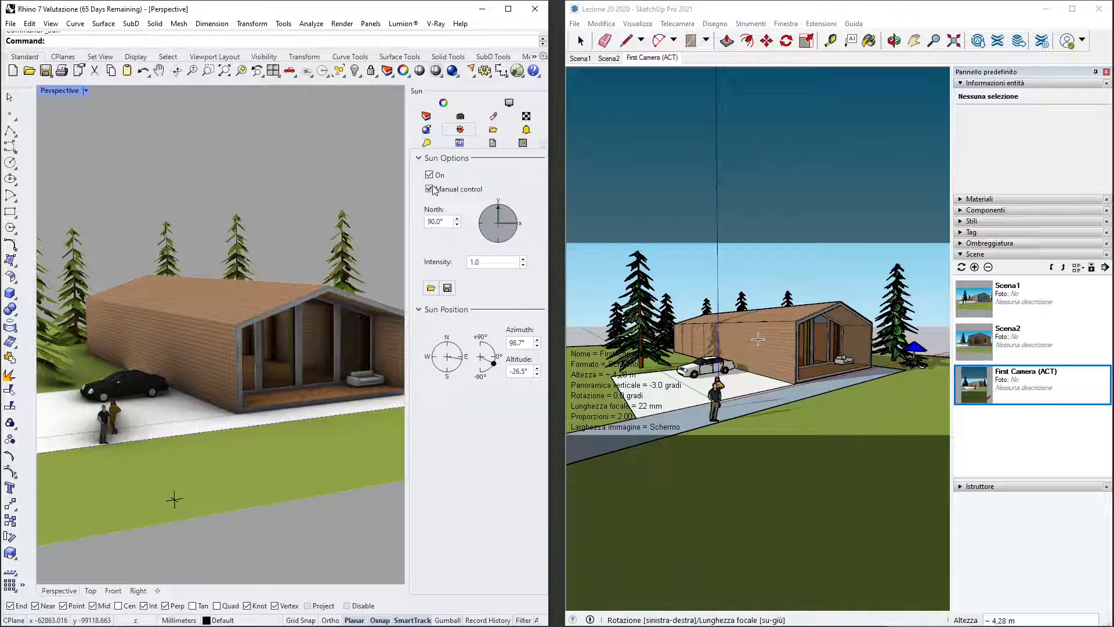
left_click(427, 144)
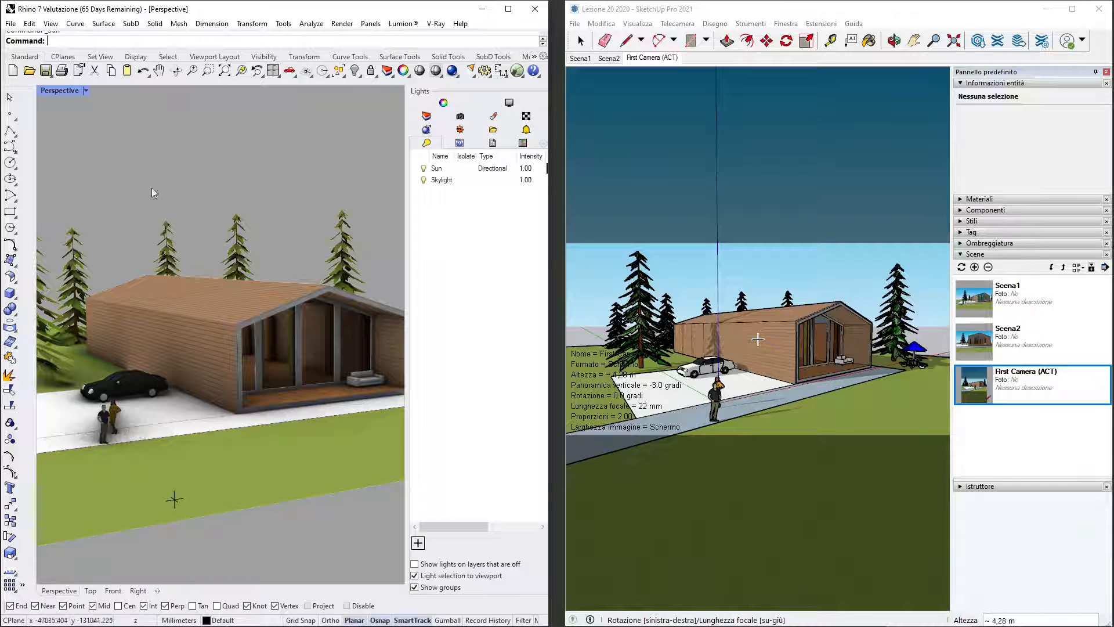
- Widen the Perspective viewport and check the imported named views Scena2 and First Camera (ACT)
right_click_drag(221, 226, 209, 276)
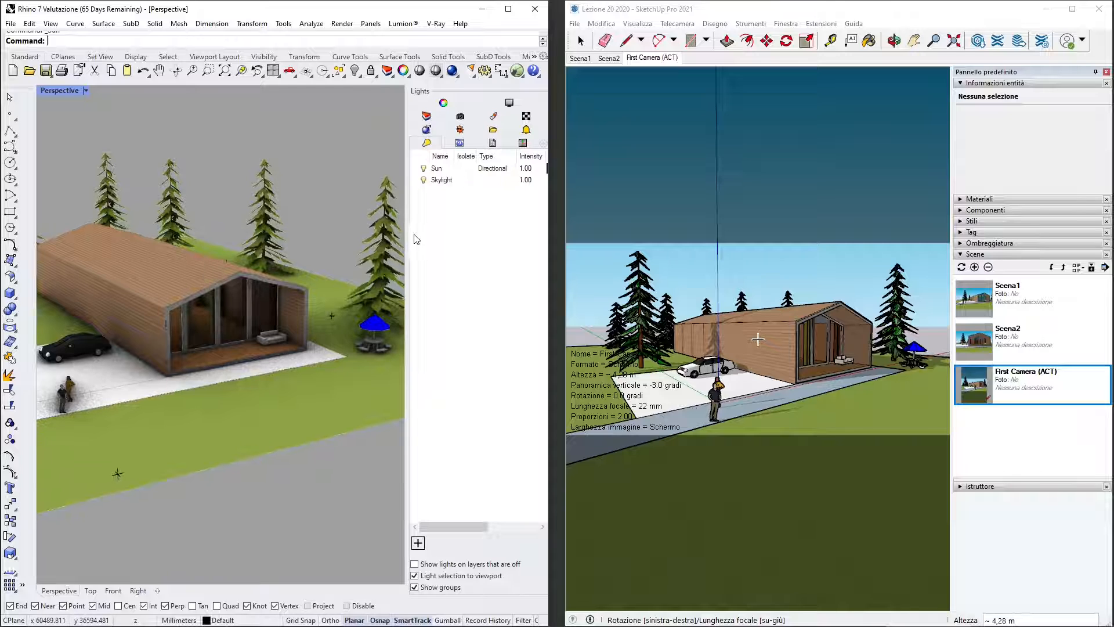
left_click_drag(406, 238, 448, 275)
right_click_drag(170, 187, 172, 201)
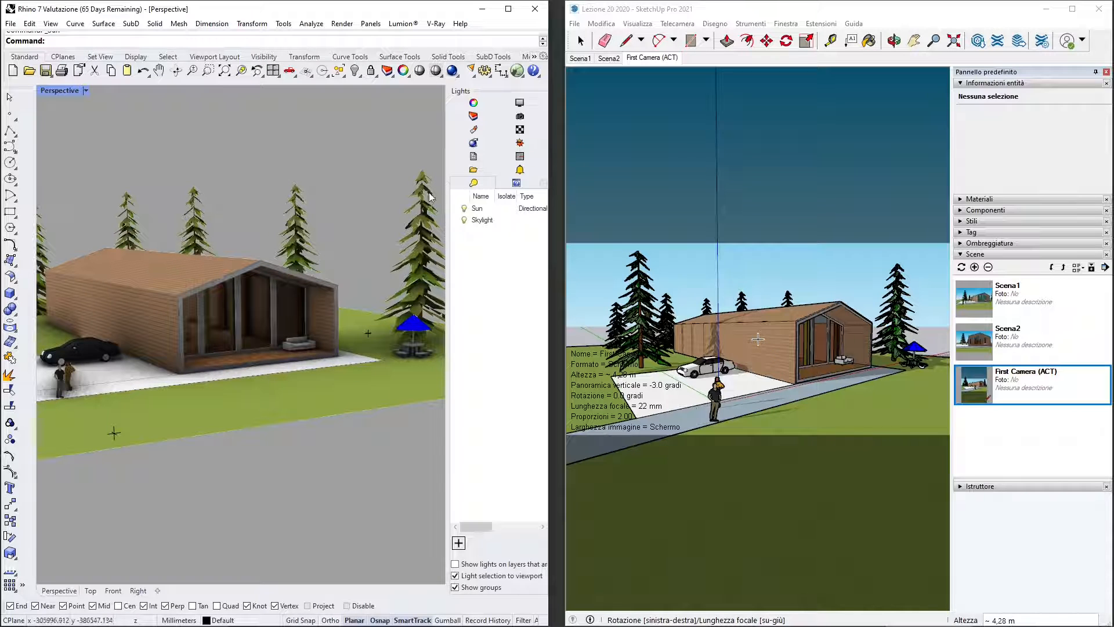
left_click(520, 116)
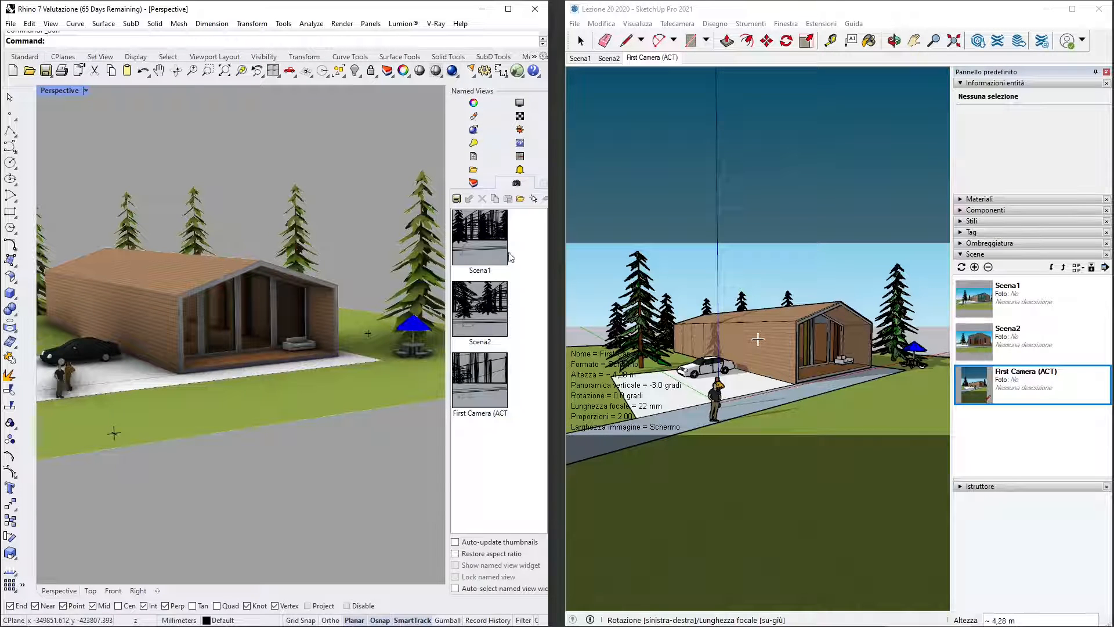
double_click(479, 303)
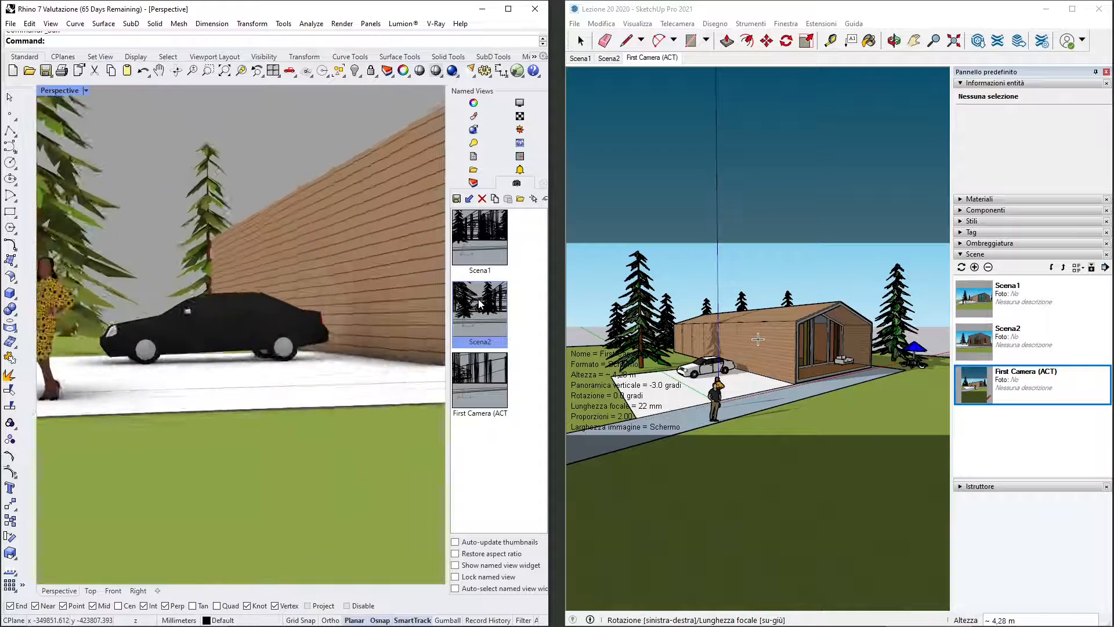
left_click(491, 387)
double_click(489, 385)
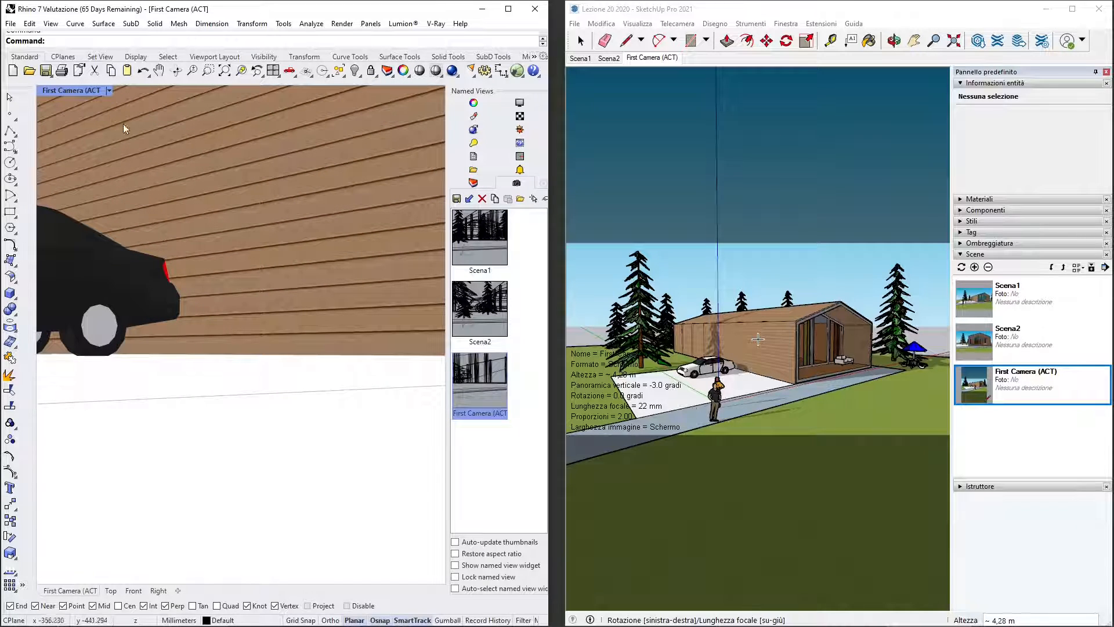
- Set the viewport to a Two Point Perspective view and frame the whole house with its surroundings
left_click(109, 91)
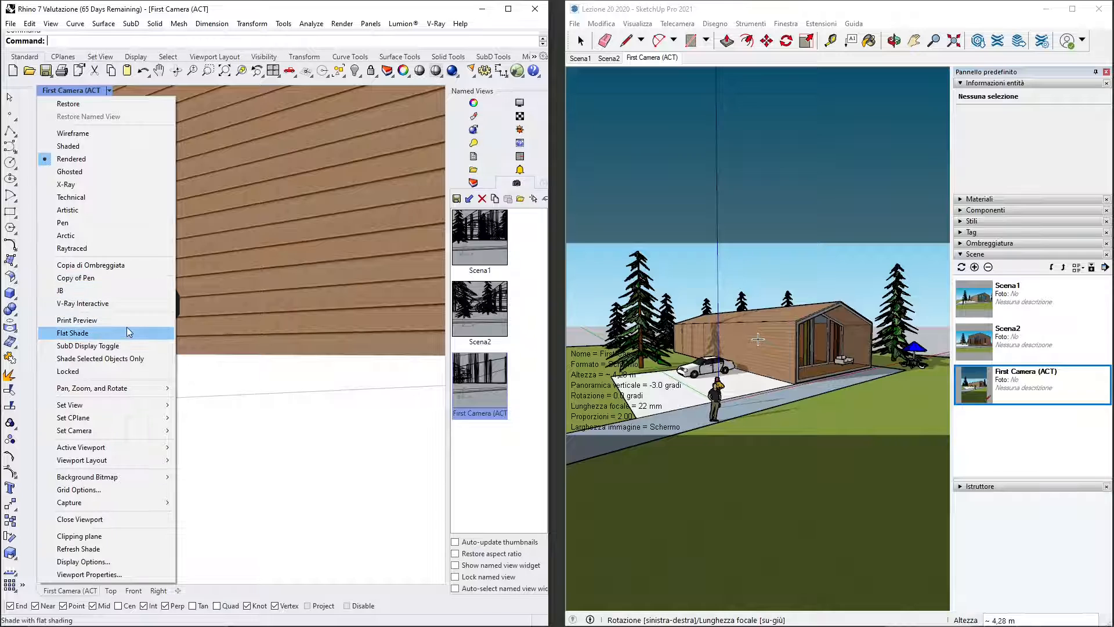
mouse_move(108, 411)
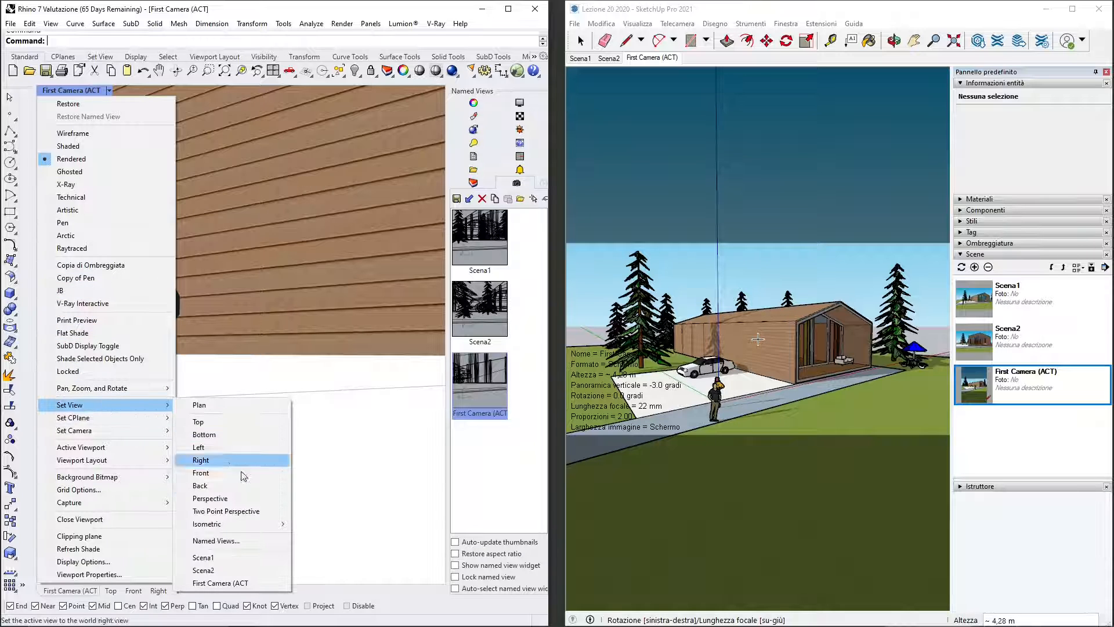
left_click(226, 511)
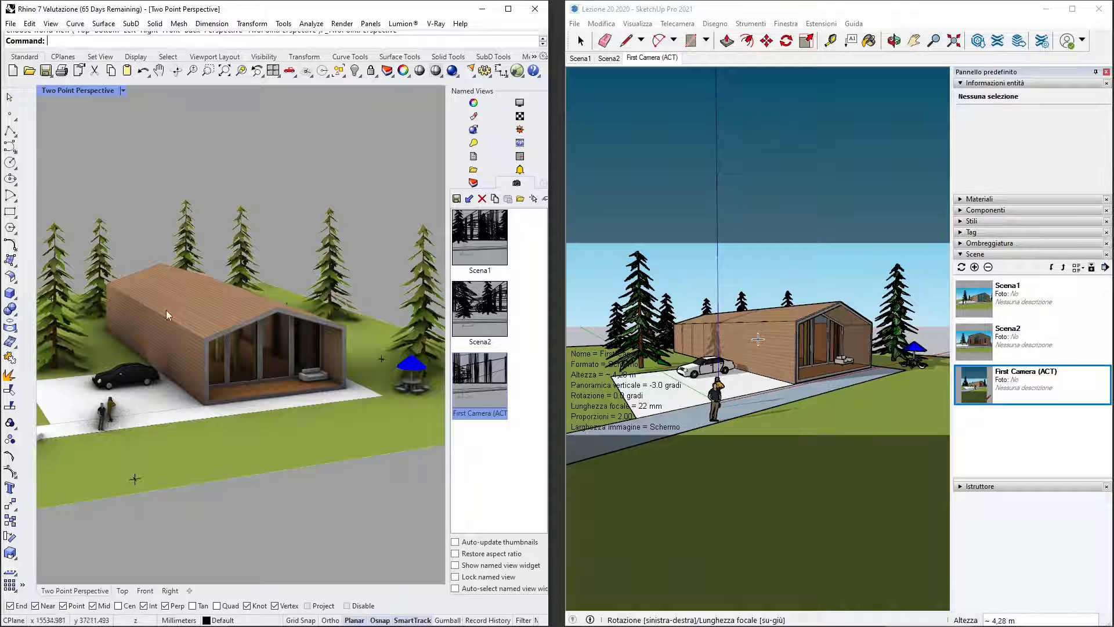
- Switch to SketchUp and review the scenes Scena1, Scena2 and First Camera (ACT) for comparison with the imported views
left_click(840, 277)
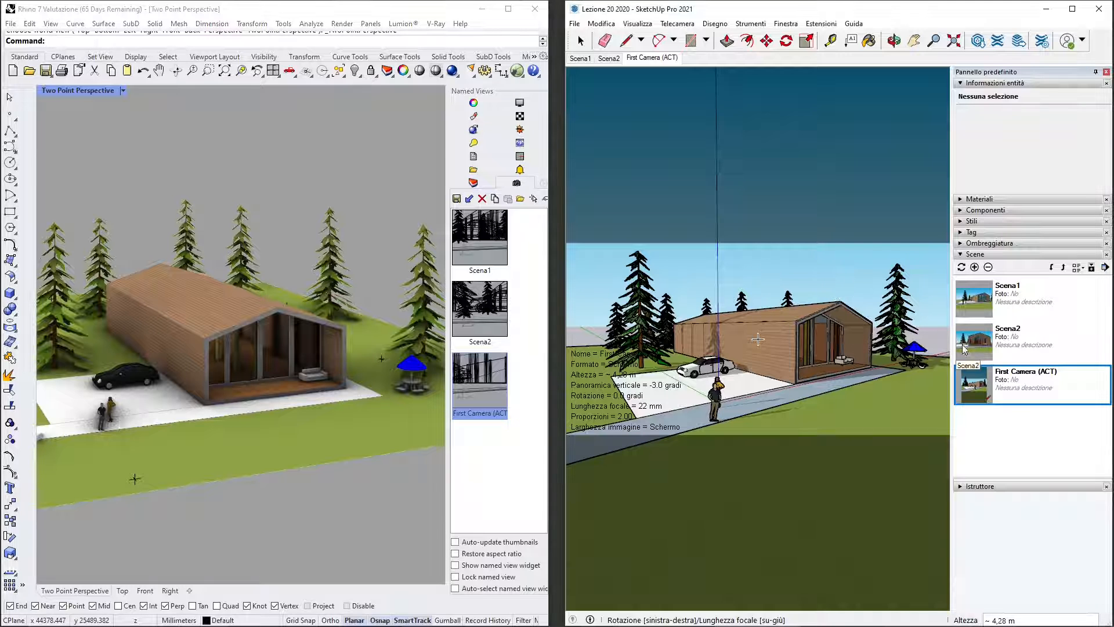
left_click(986, 301)
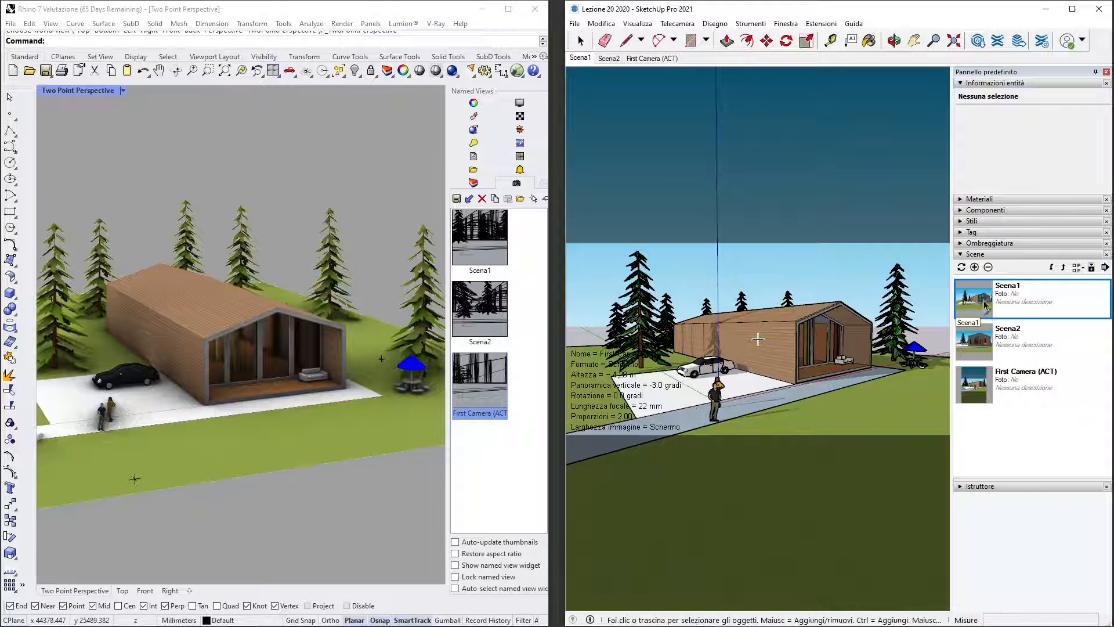
double_click(992, 313)
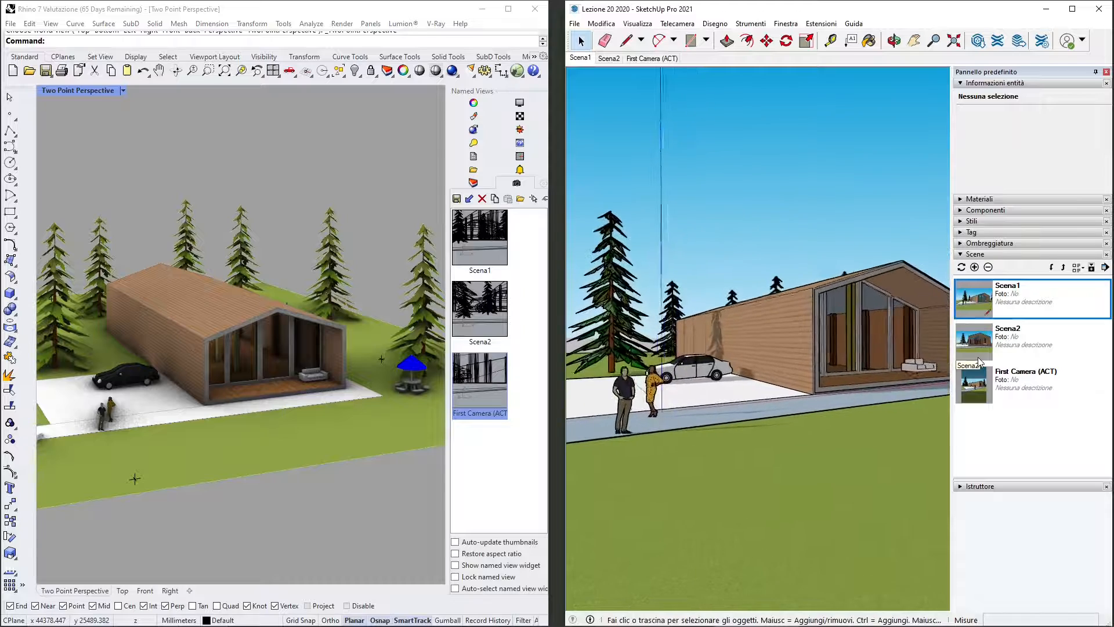
double_click(992, 347)
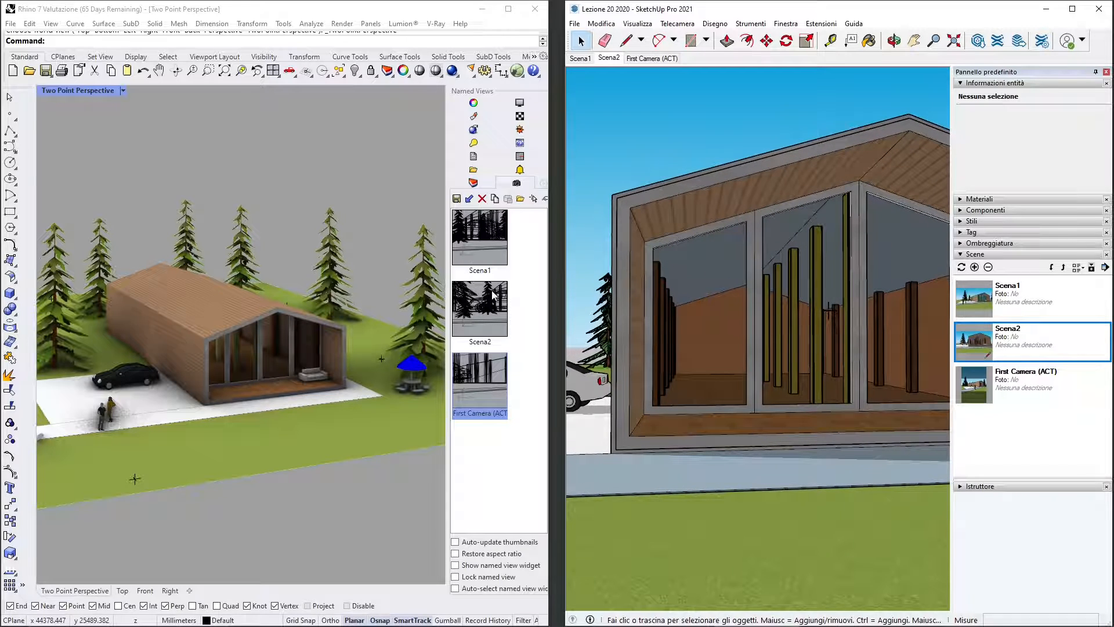
double_click(979, 390)
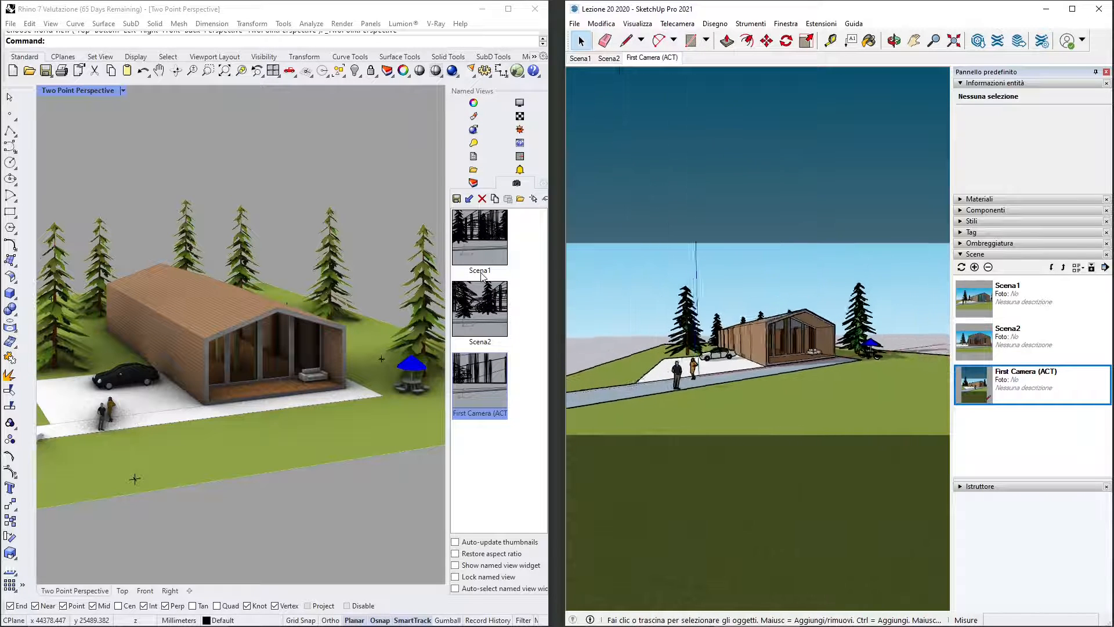